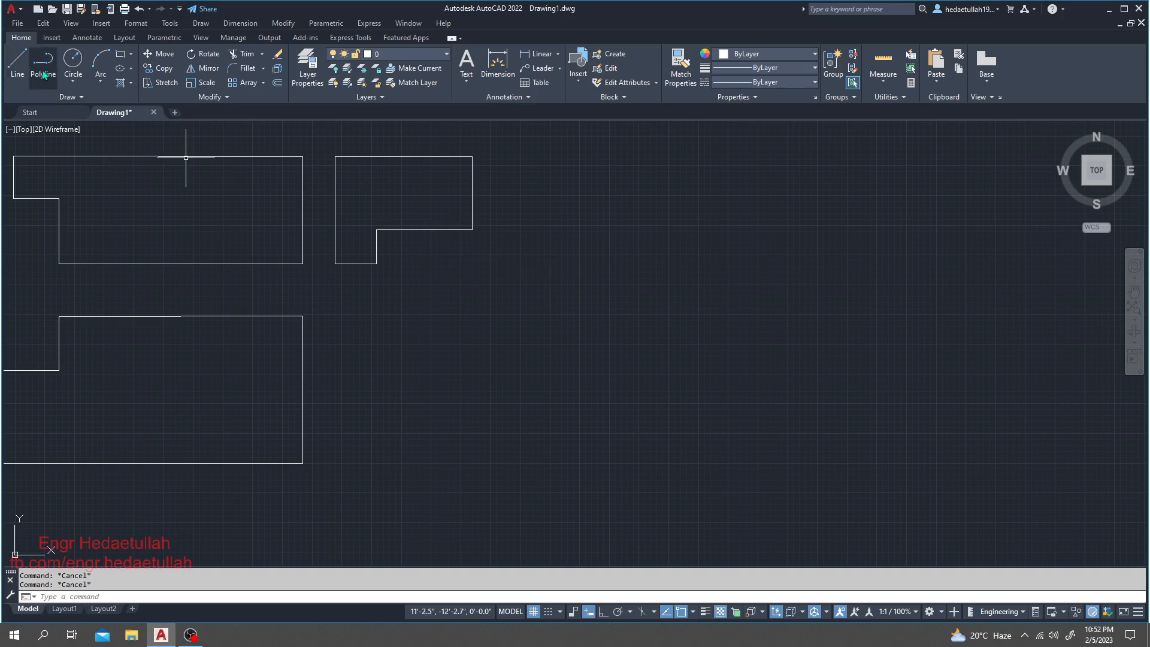
- Draw a closed right-triangle polyline with a horizontal base and vertical right side, in the empty area right of the existing views
middle_drag(685, 328, 677, 330)
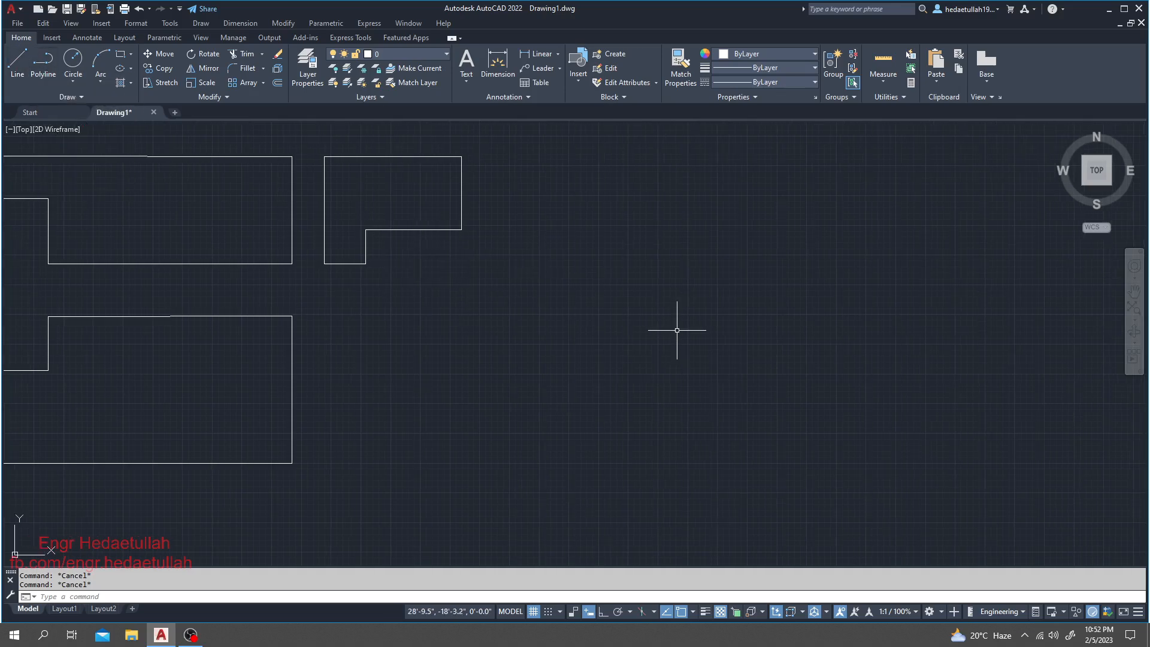
text(p)
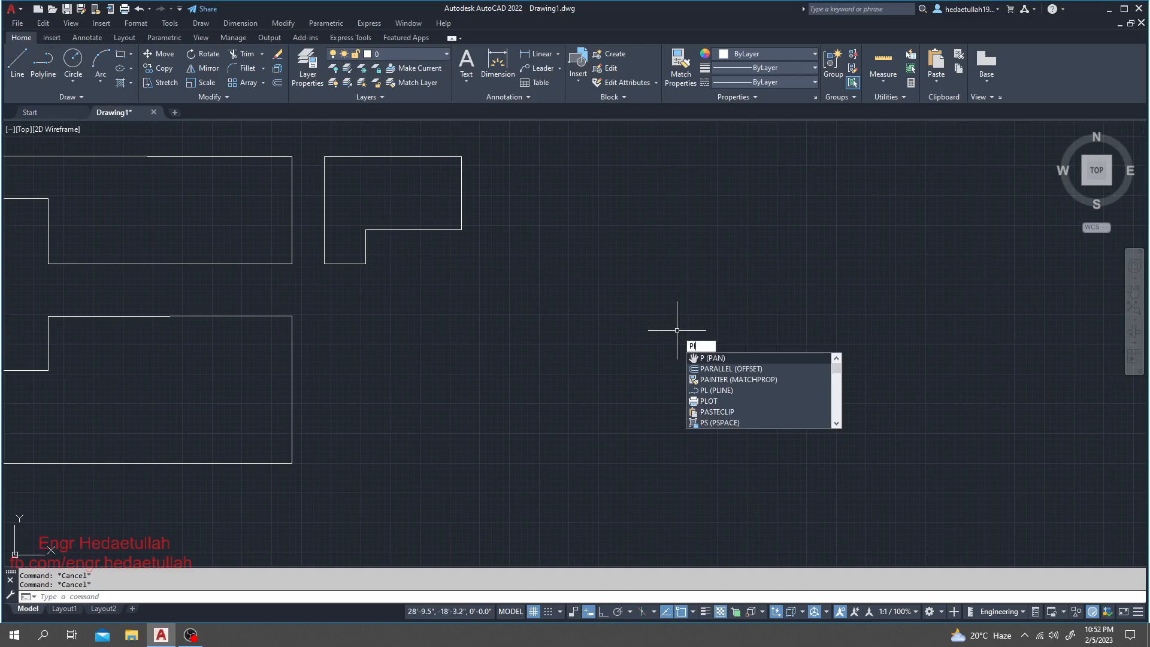
text(l)
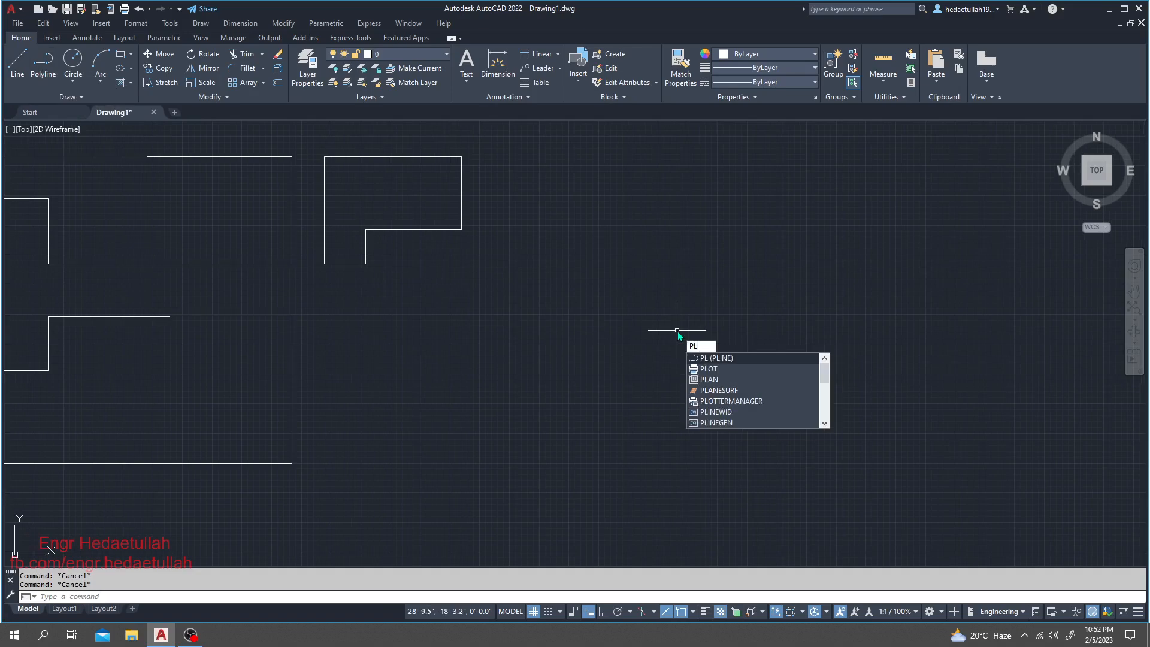
key(Return)
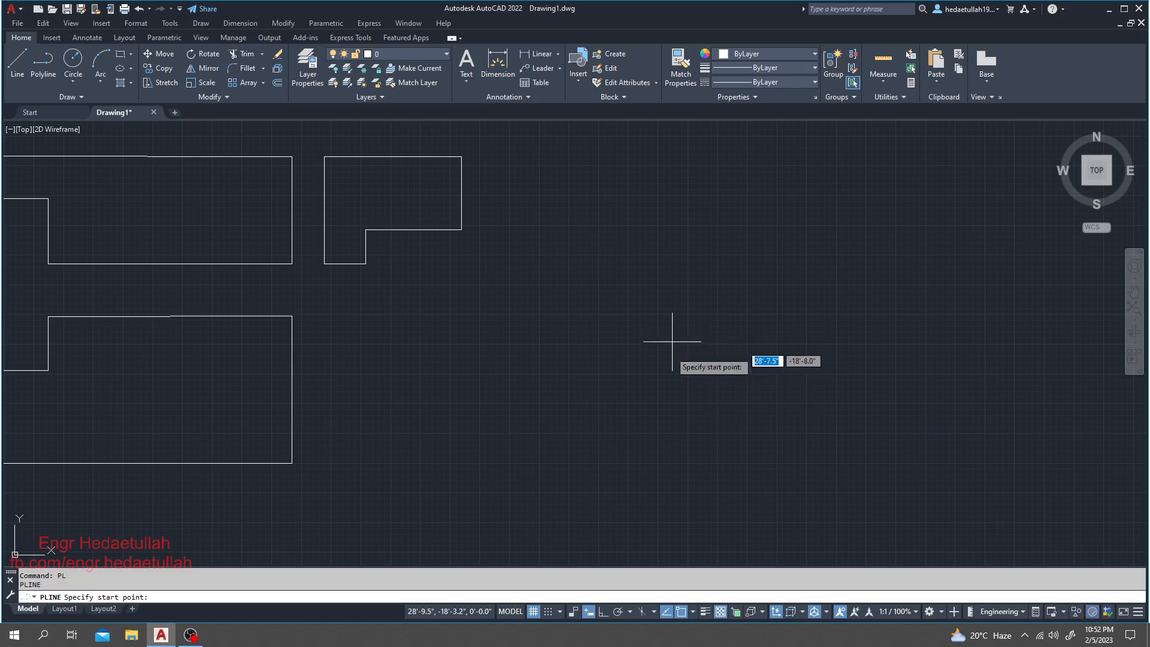
click(646, 413)
click(920, 413)
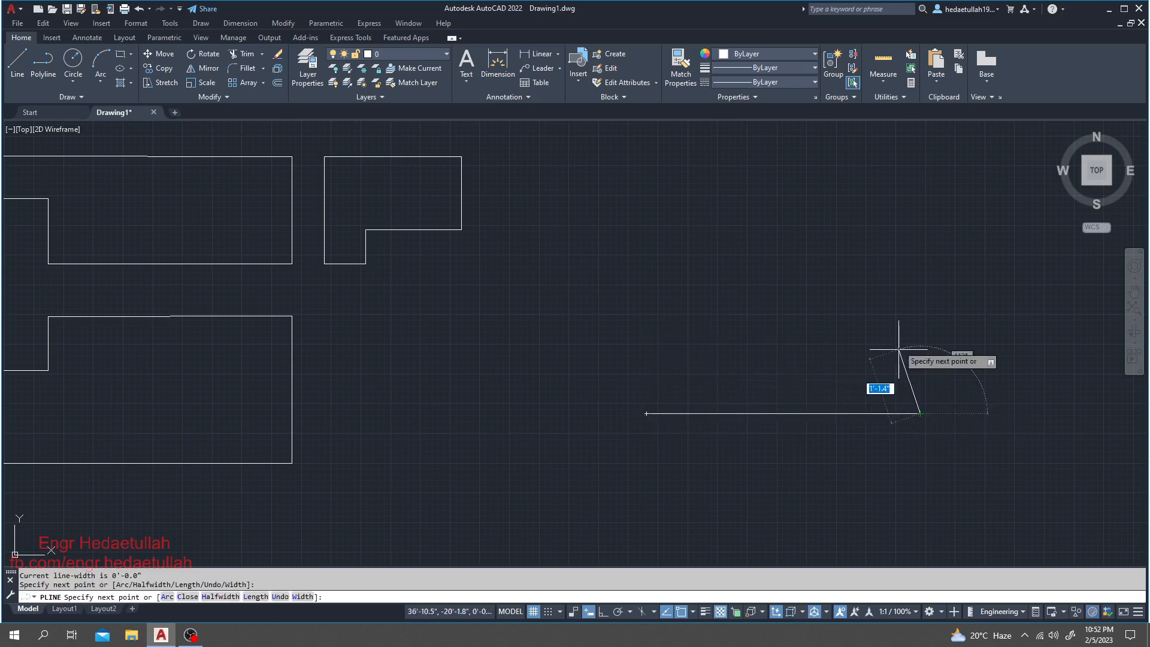
click(919, 323)
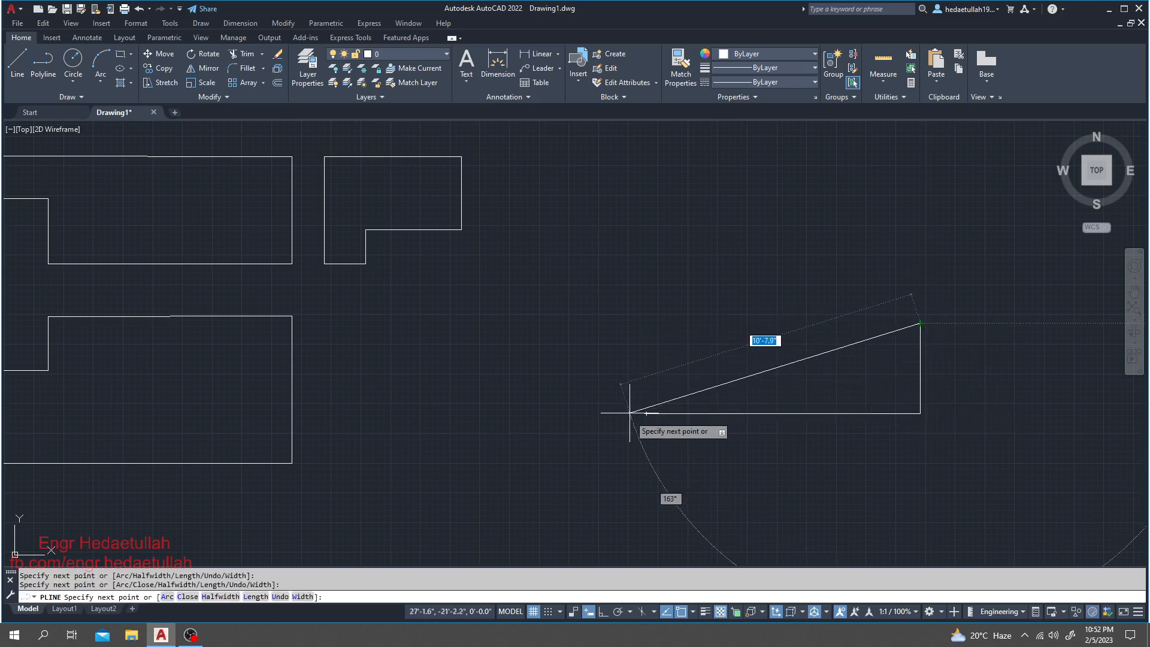
click(646, 403)
key(Return)
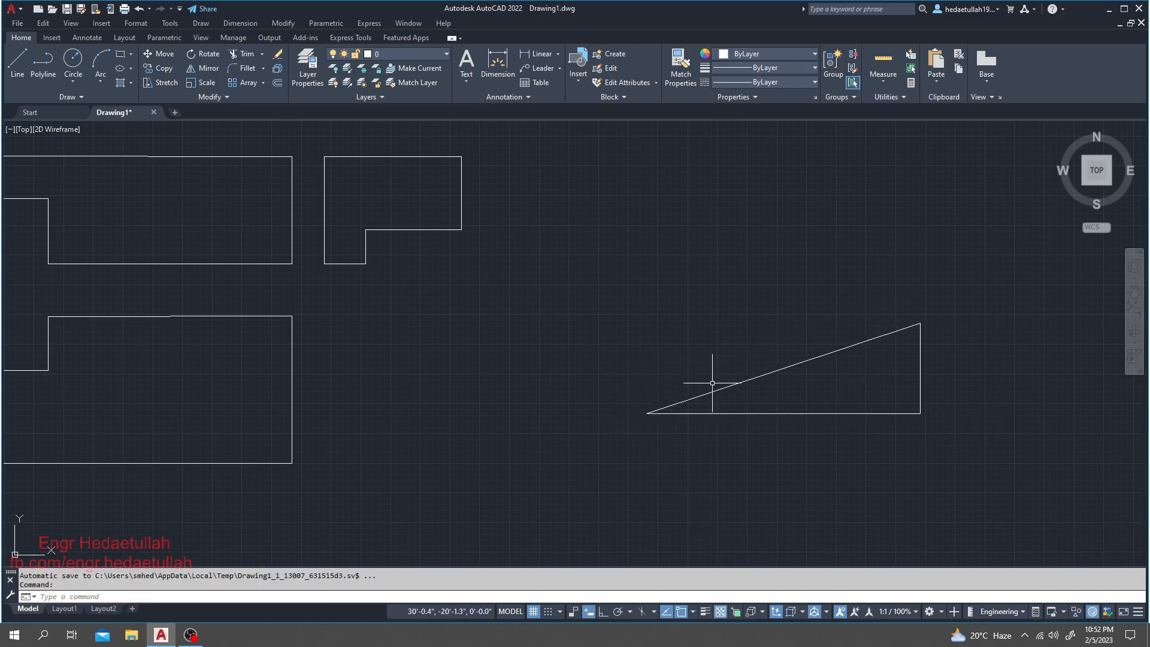
- Select the triangle to check that its sides form one object, and clear the selection
click(716, 385)
click(717, 390)
click(717, 389)
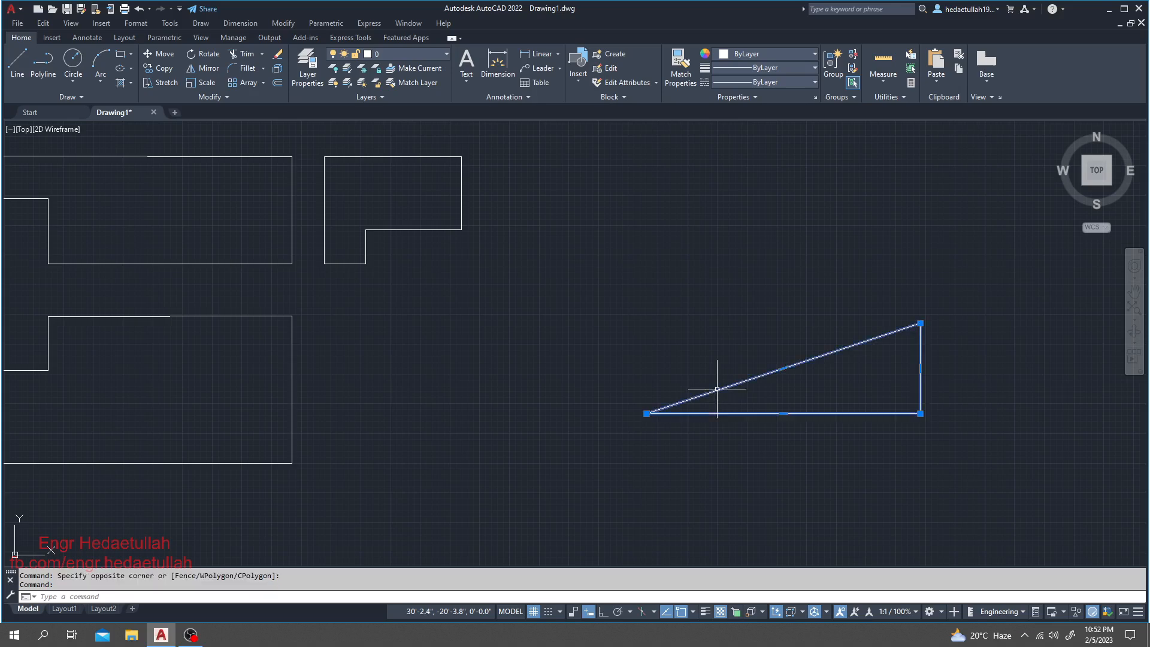
key(Escape)
key(Escape)
- Draw seven construction lines at different angles through one common point in the empty area right of the triangle
scroll(659, 354, down, 2)
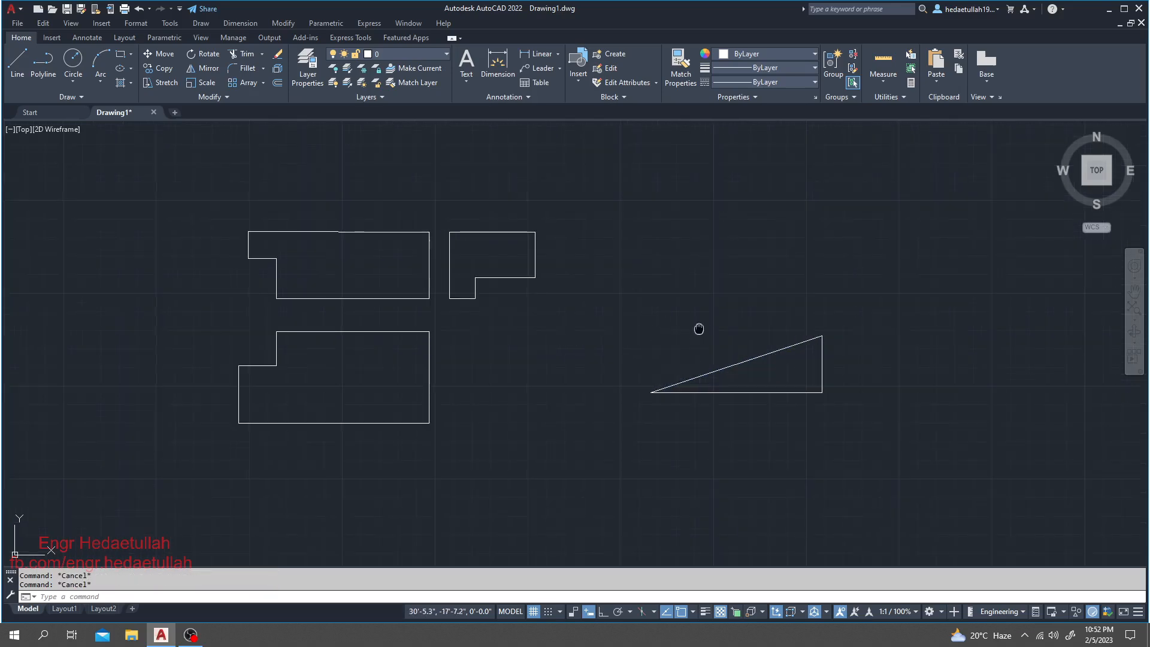
middle_drag(698, 329, 352, 326)
mouse_move(661, 364)
middle_down()
mouse_move(457, 365)
mouse_move(347, 336)
mouse_move(667, 352)
mouse_move(544, 320)
middle_up()
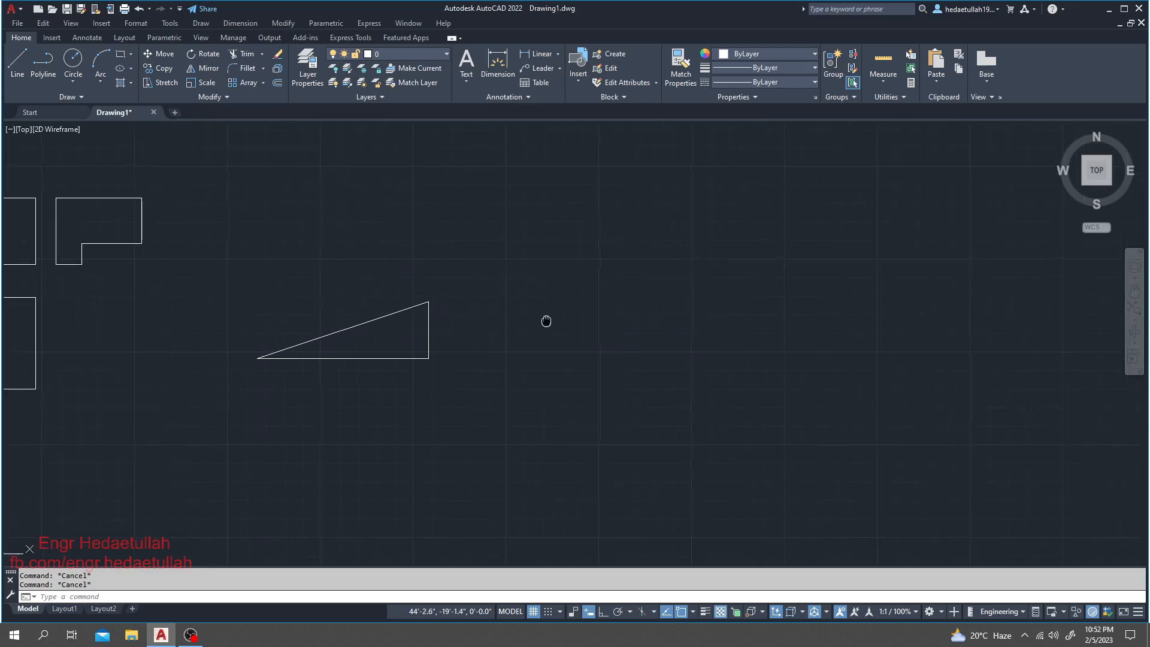
click(81, 97)
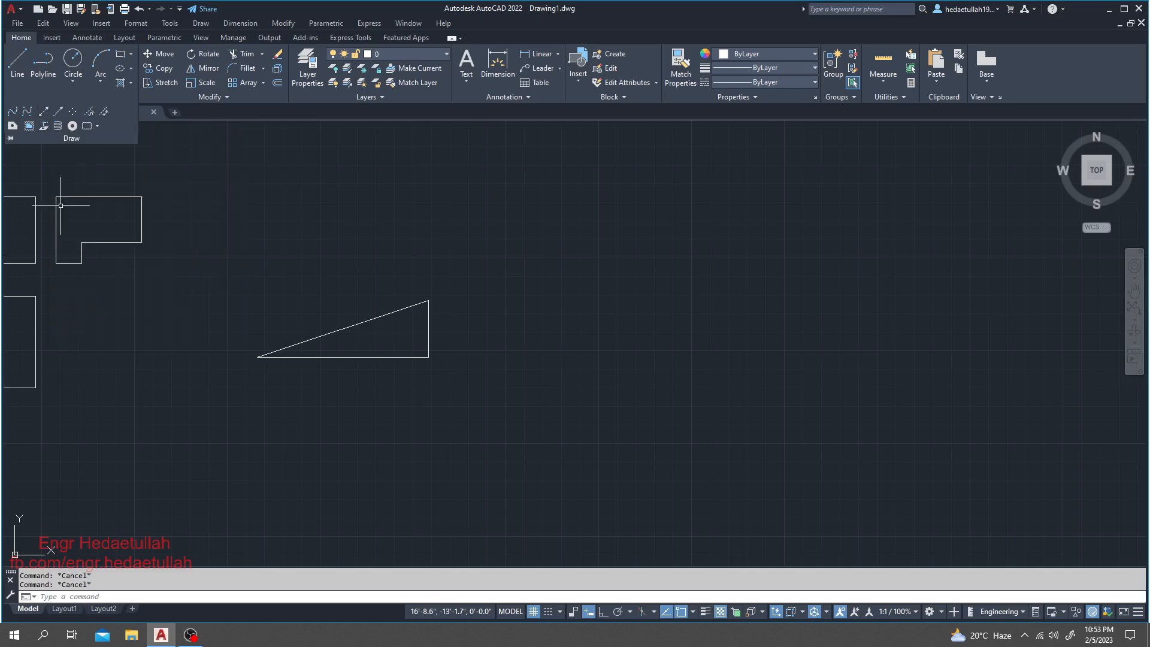
click(45, 112)
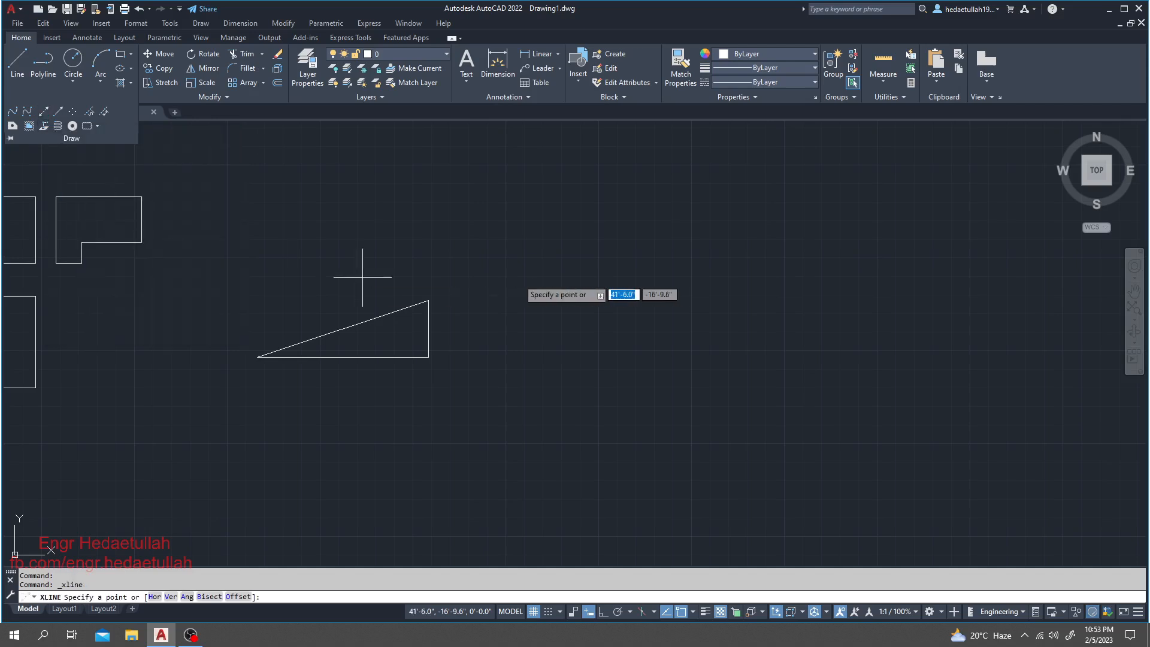
middle_drag(519, 281, 364, 289)
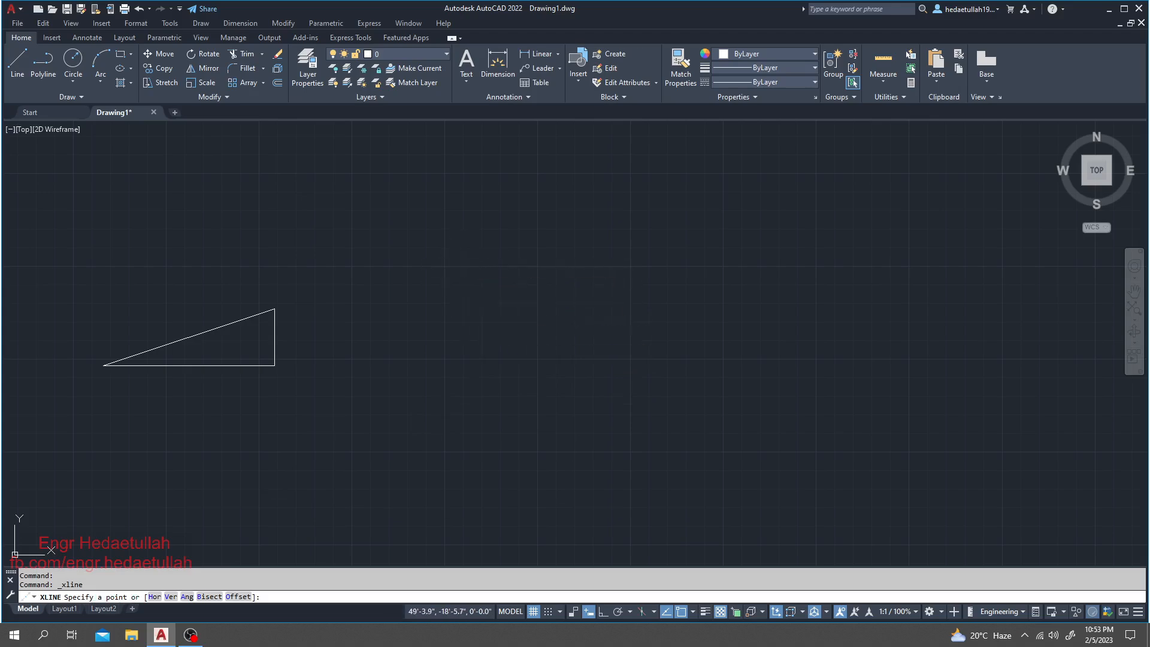
click(491, 312)
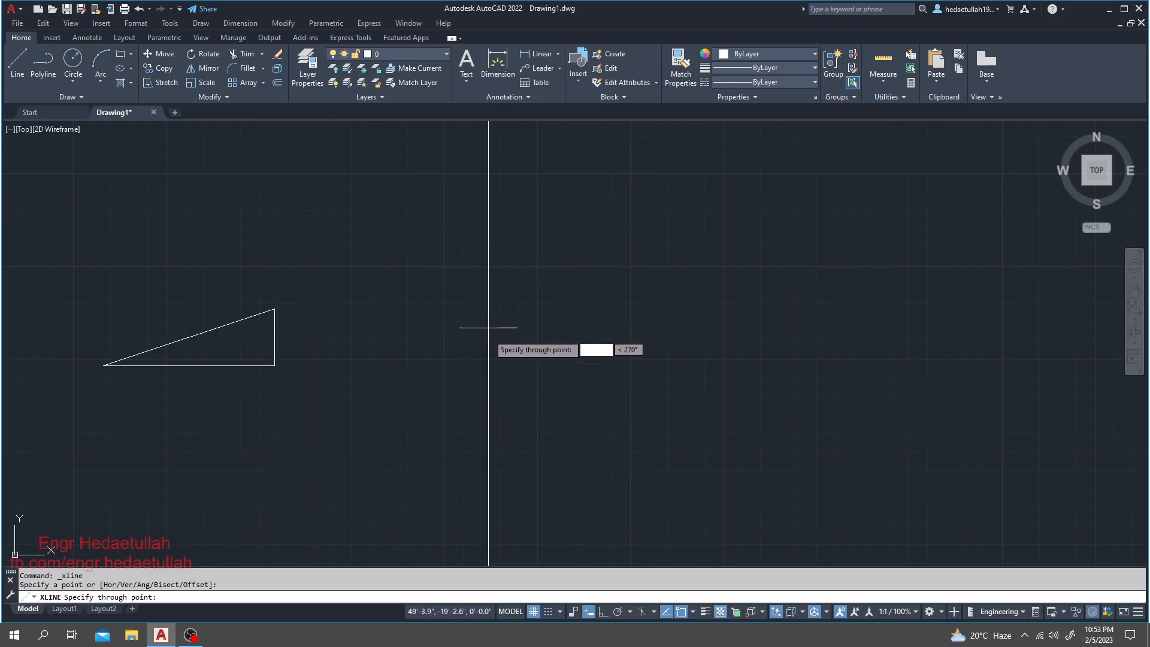
click(487, 387)
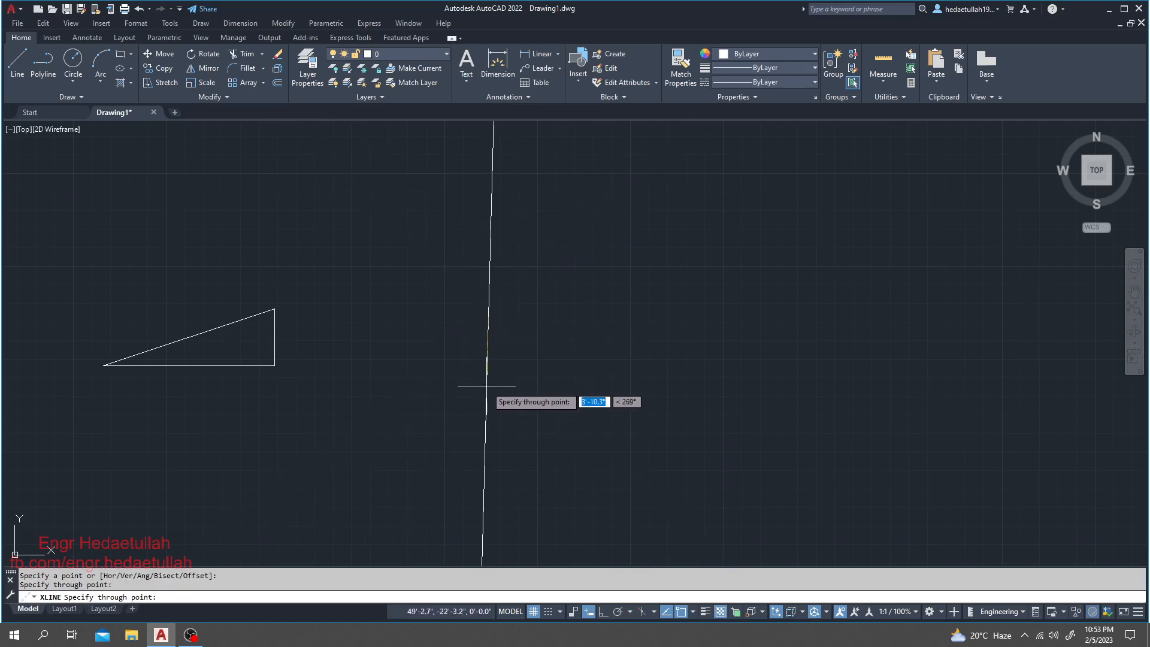
click(516, 393)
click(549, 372)
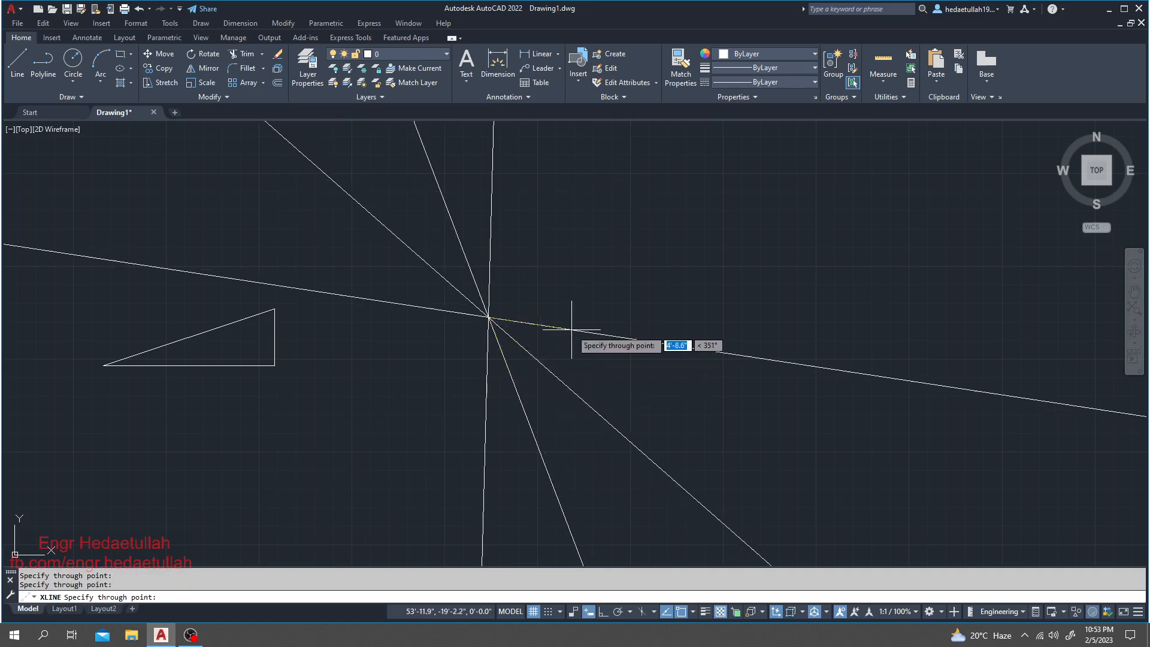
click(569, 326)
click(573, 299)
click(560, 256)
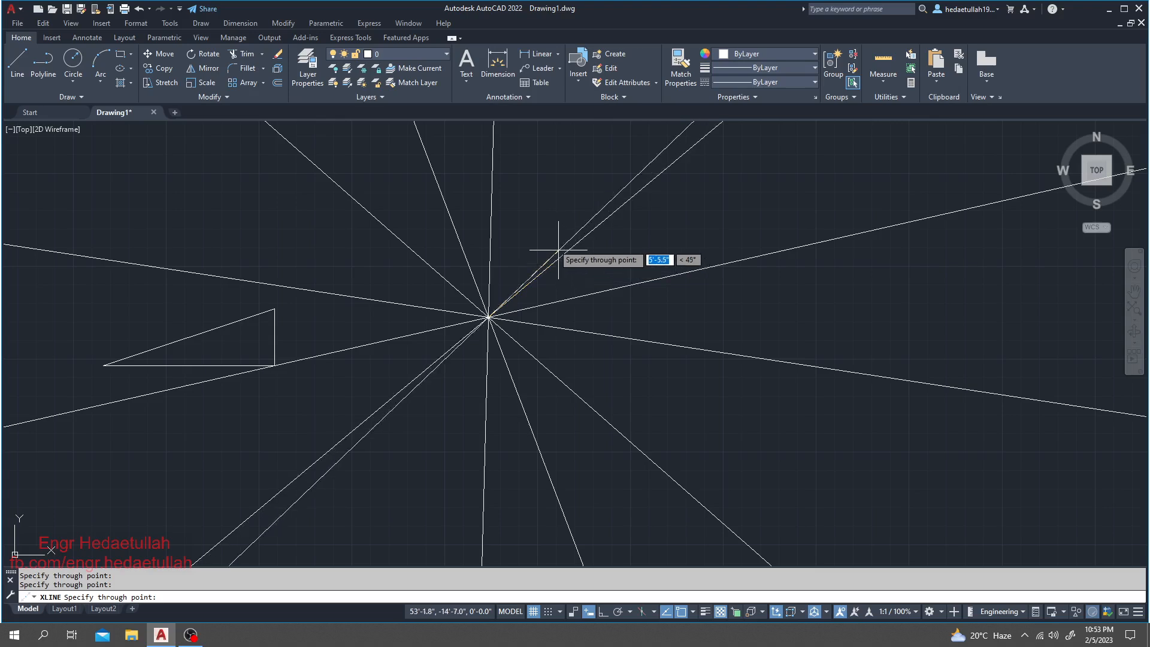
click(534, 227)
key(Escape)
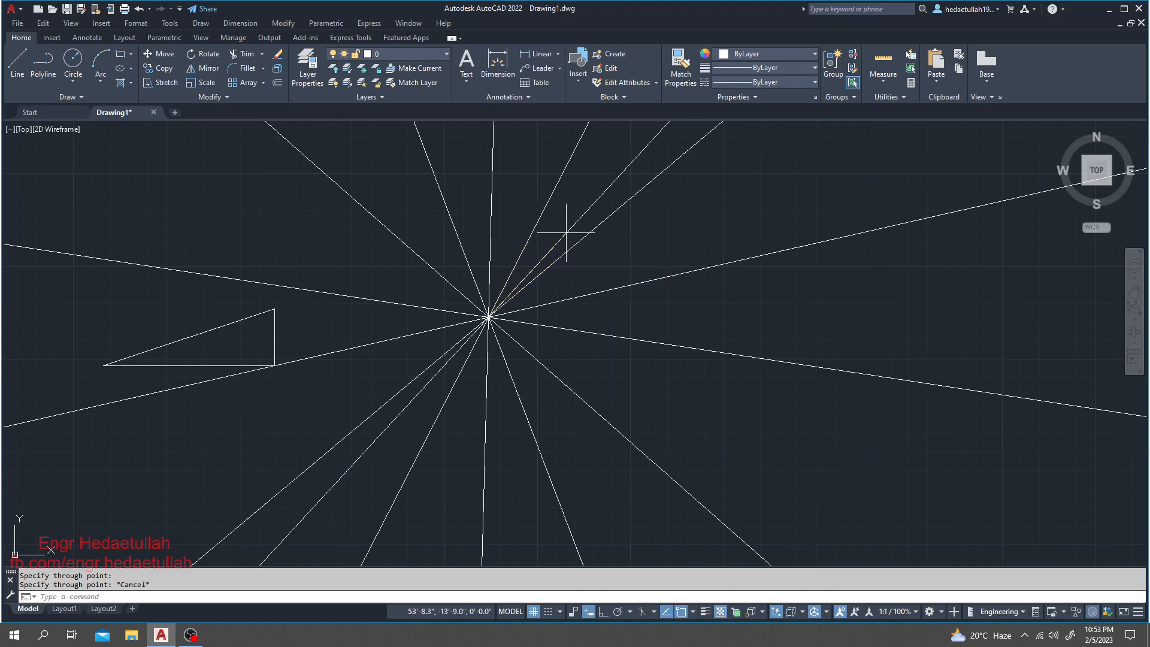
- Examine how far the construction lines extend in both directions compared with the rest of the drawing
scroll(514, 311, down, 2)
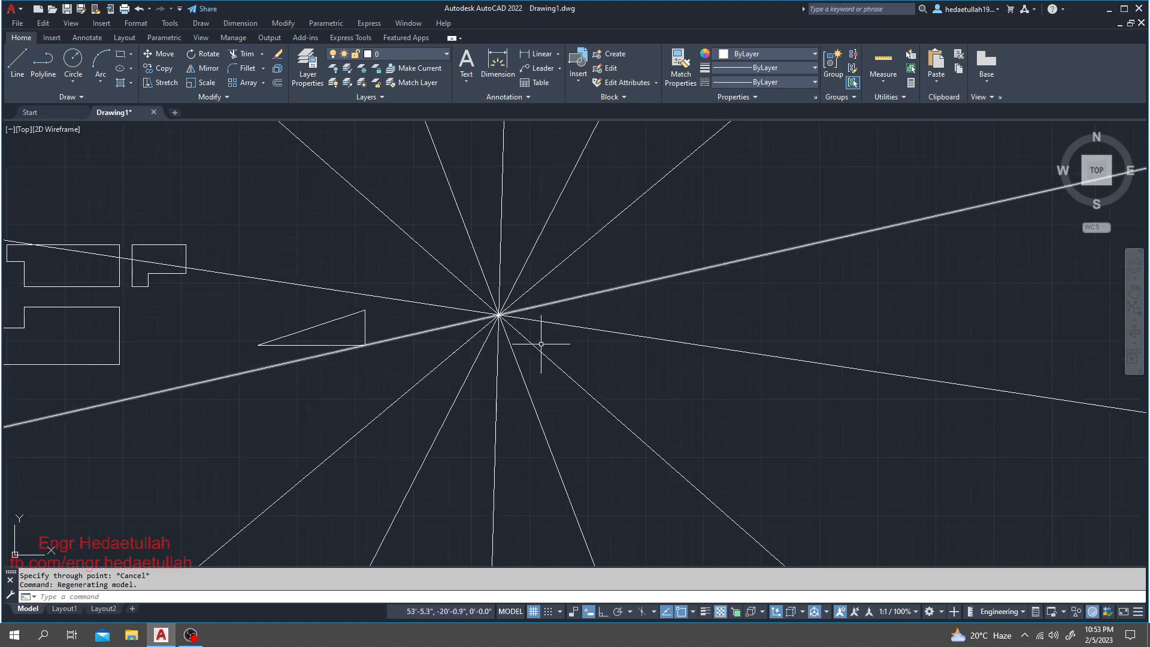
scroll(539, 305, down, 9)
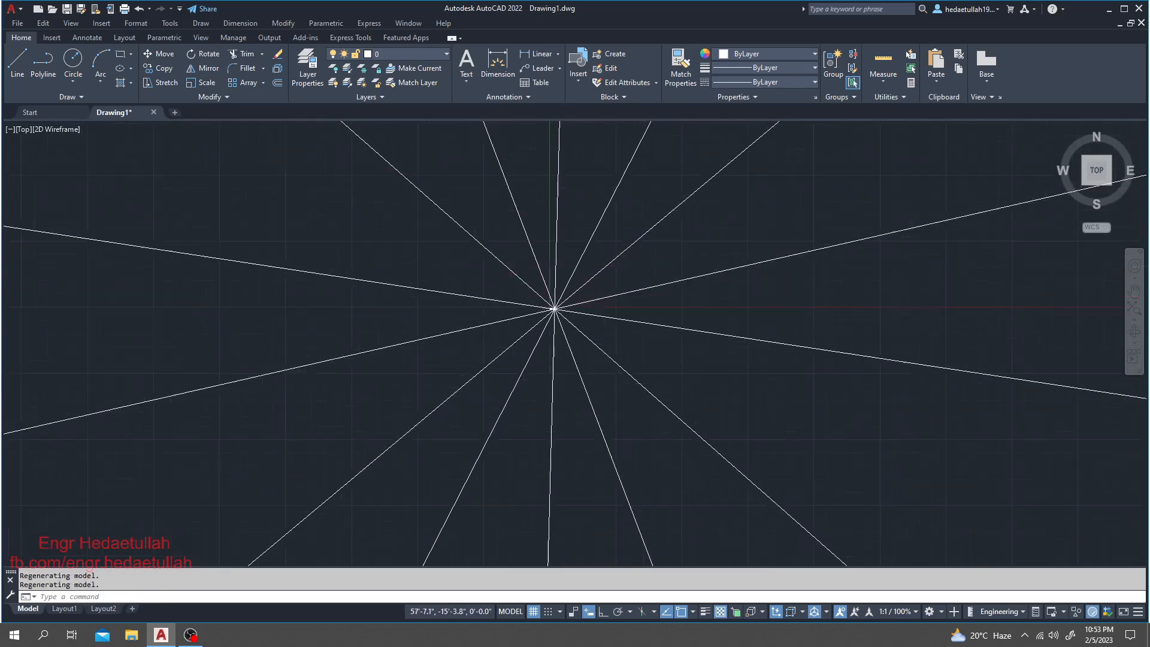
scroll(571, 310, down, 10)
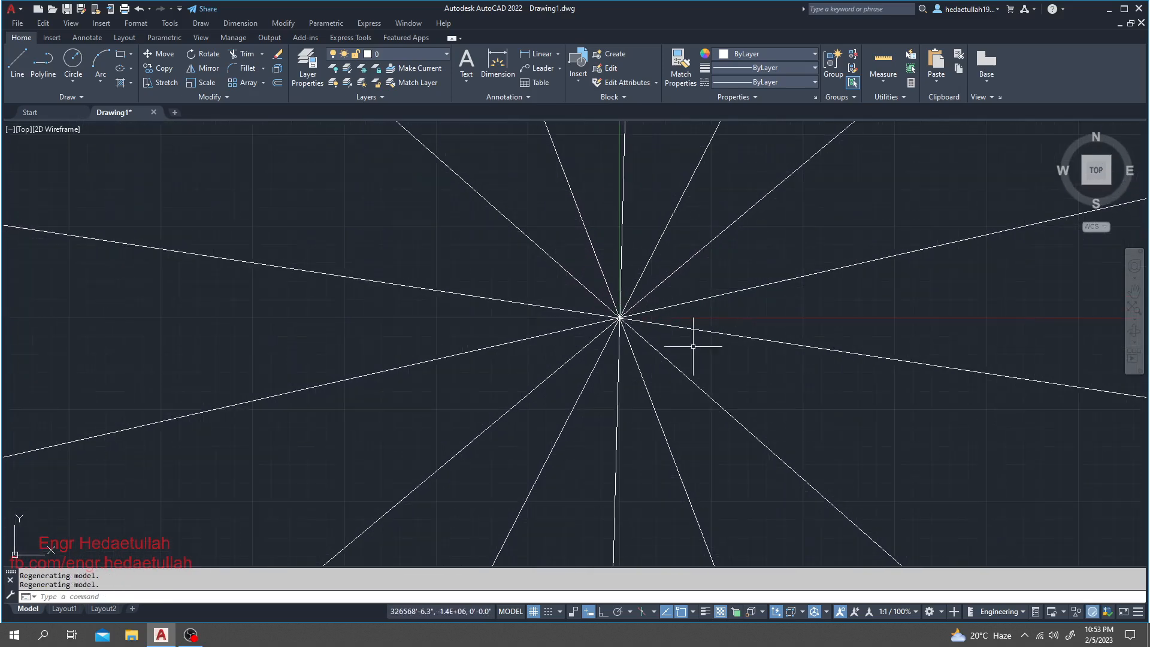
middle_drag(693, 346, 493, 315)
scroll(477, 309, down, 1)
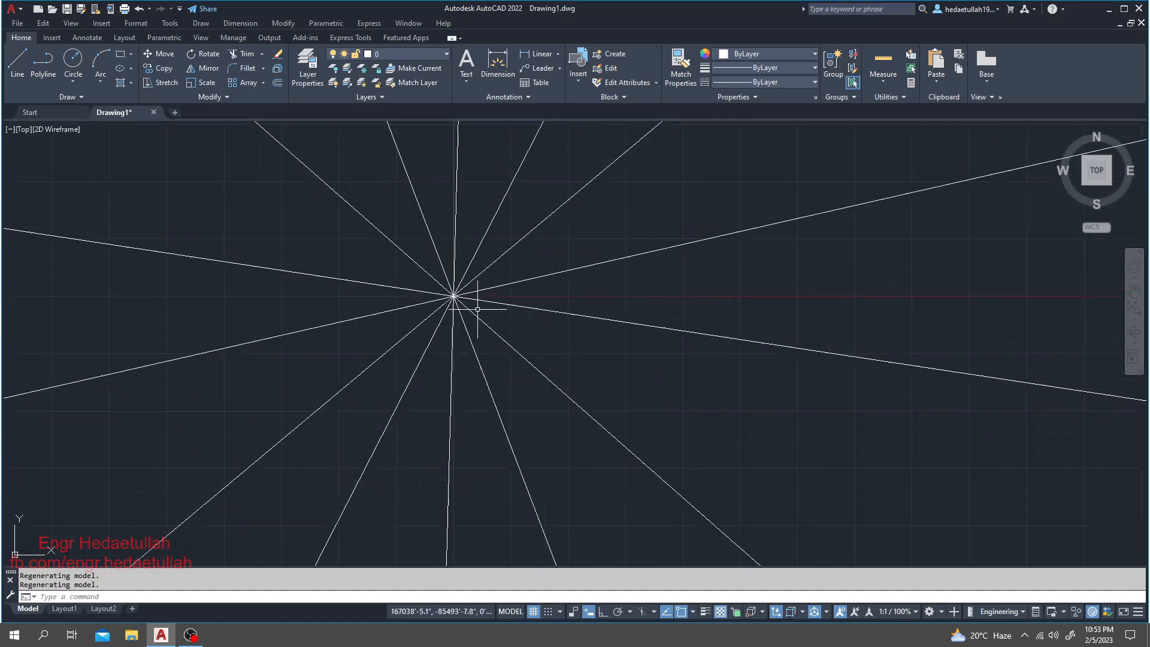
scroll(477, 309, down, 1)
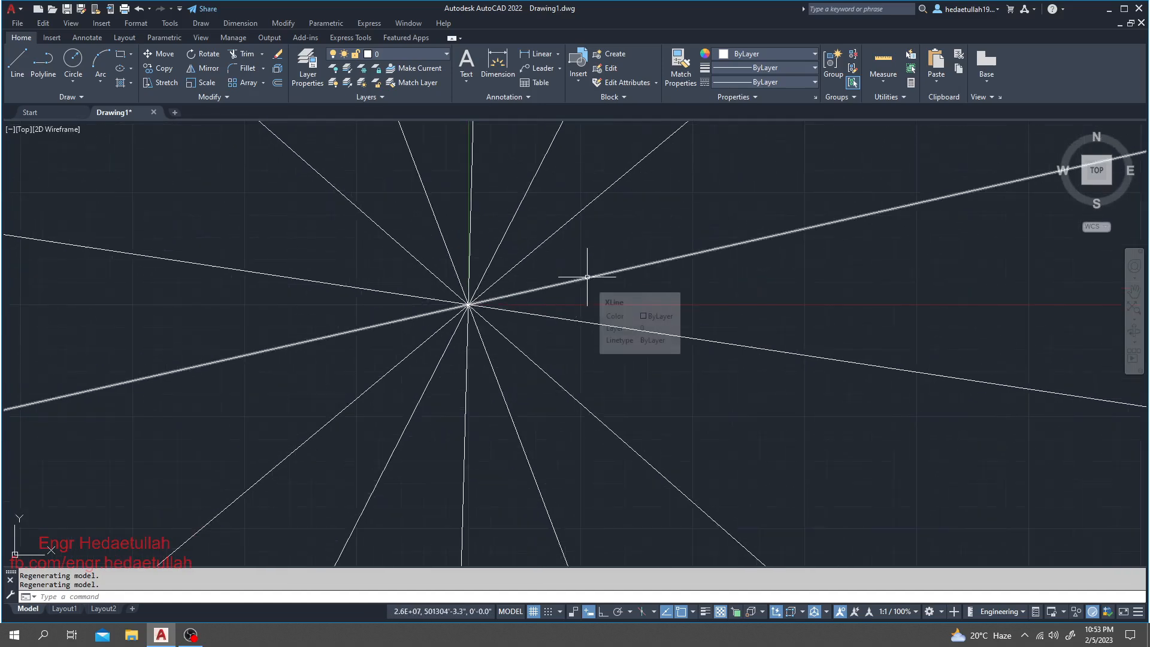
middle_drag(545, 253, 363, 295)
scroll(295, 323, up, 6)
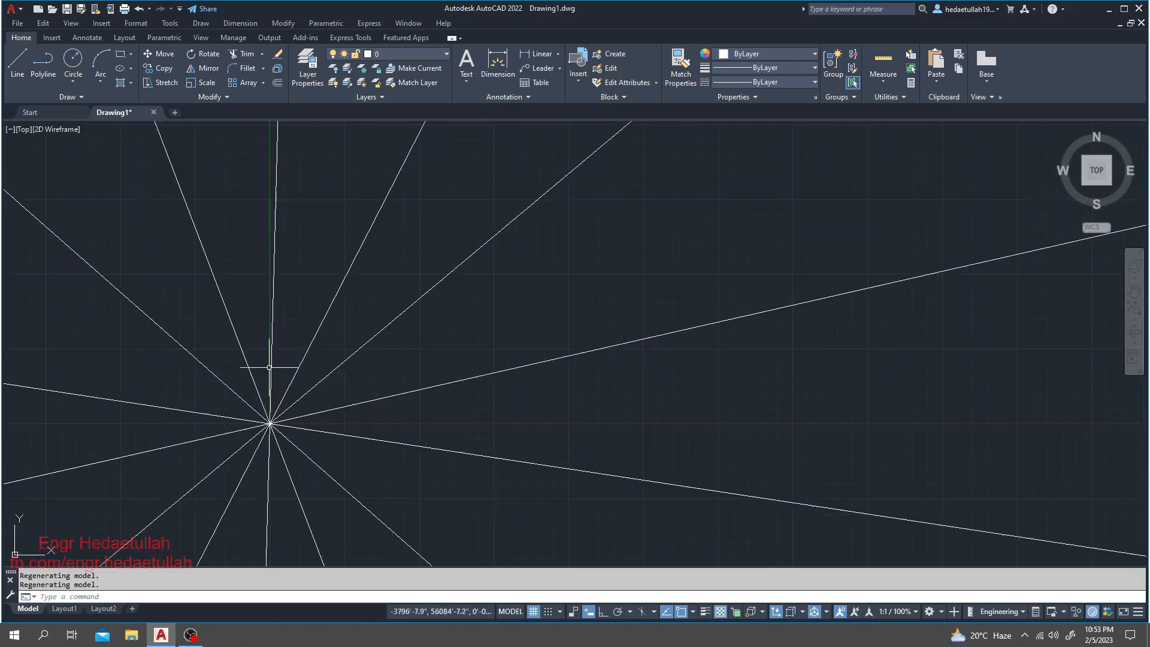
middle_drag(249, 397, 515, 215)
scroll(588, 262, up, 4)
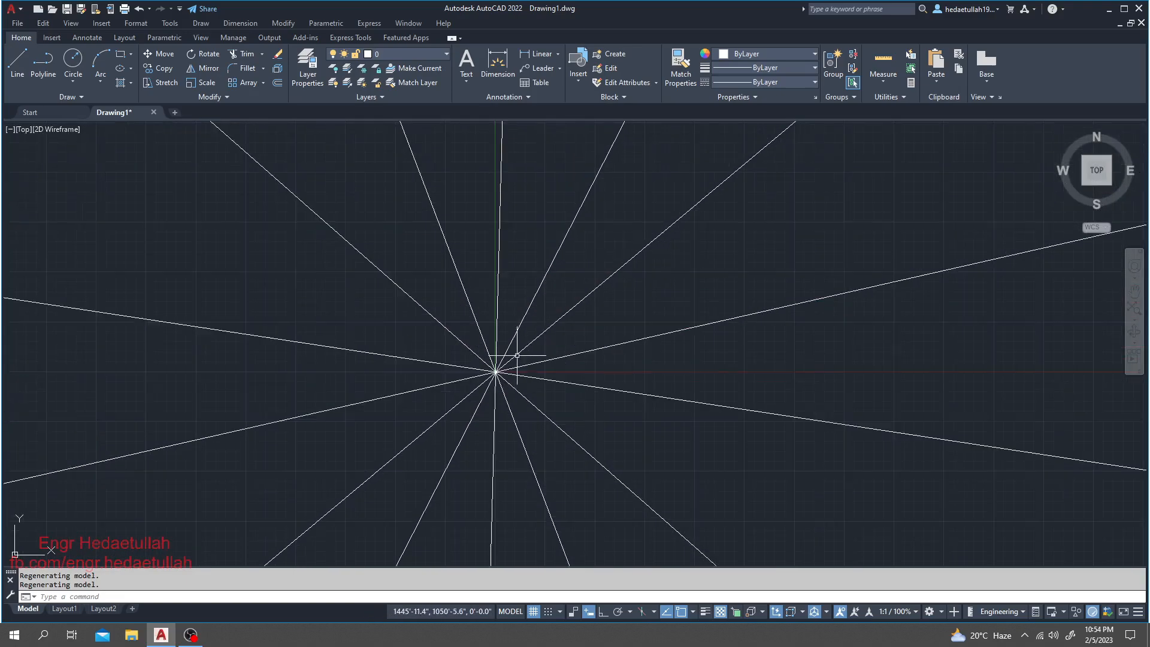
scroll(517, 355, up, 3)
scroll(430, 416, up, 5)
middle_drag(409, 457, 511, 325)
scroll(511, 326, up, 1)
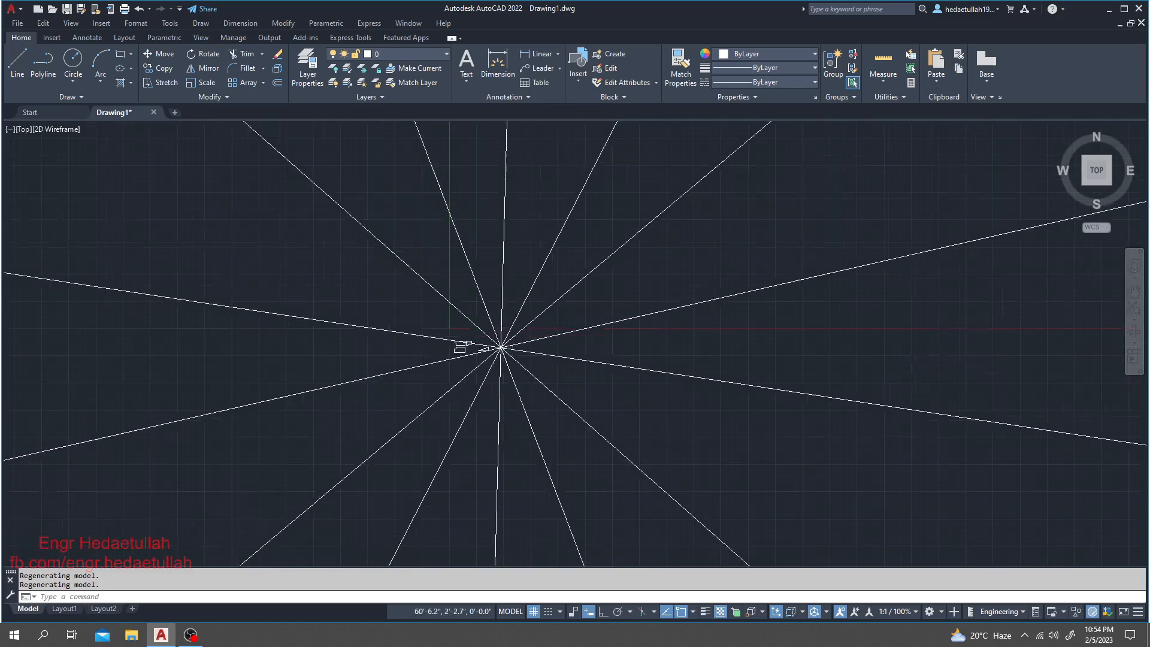
scroll(508, 339, up, 7)
middle_drag(463, 428, 641, 342)
scroll(562, 348, up, 4)
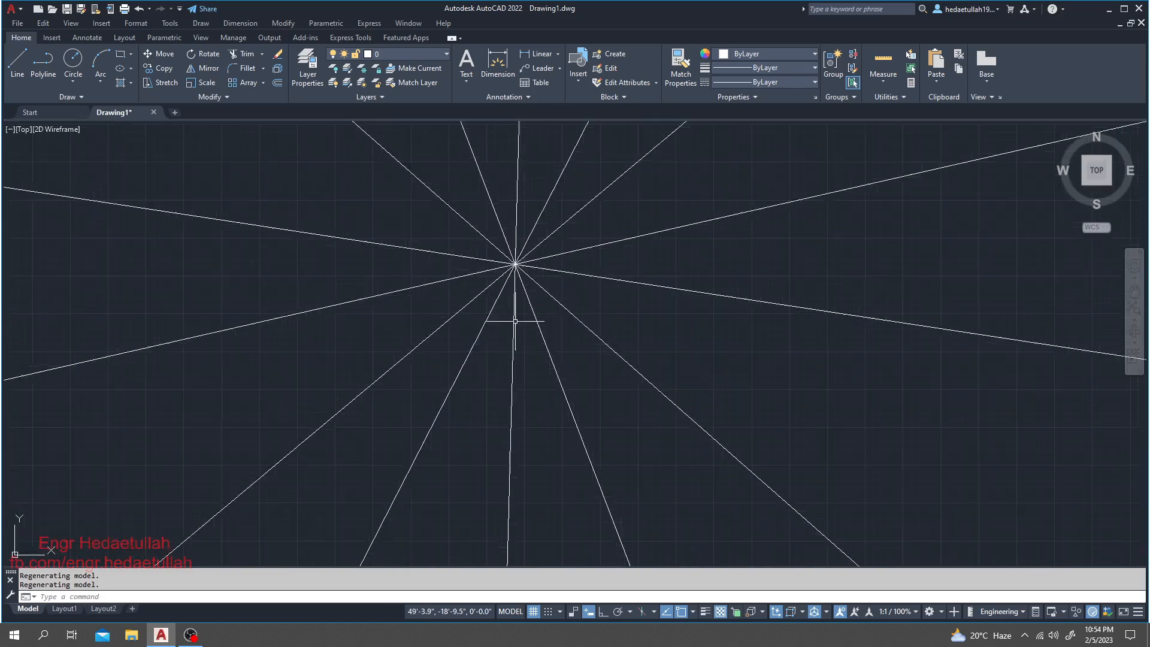
scroll(519, 335, up, 2)
middle_drag(523, 347, 541, 442)
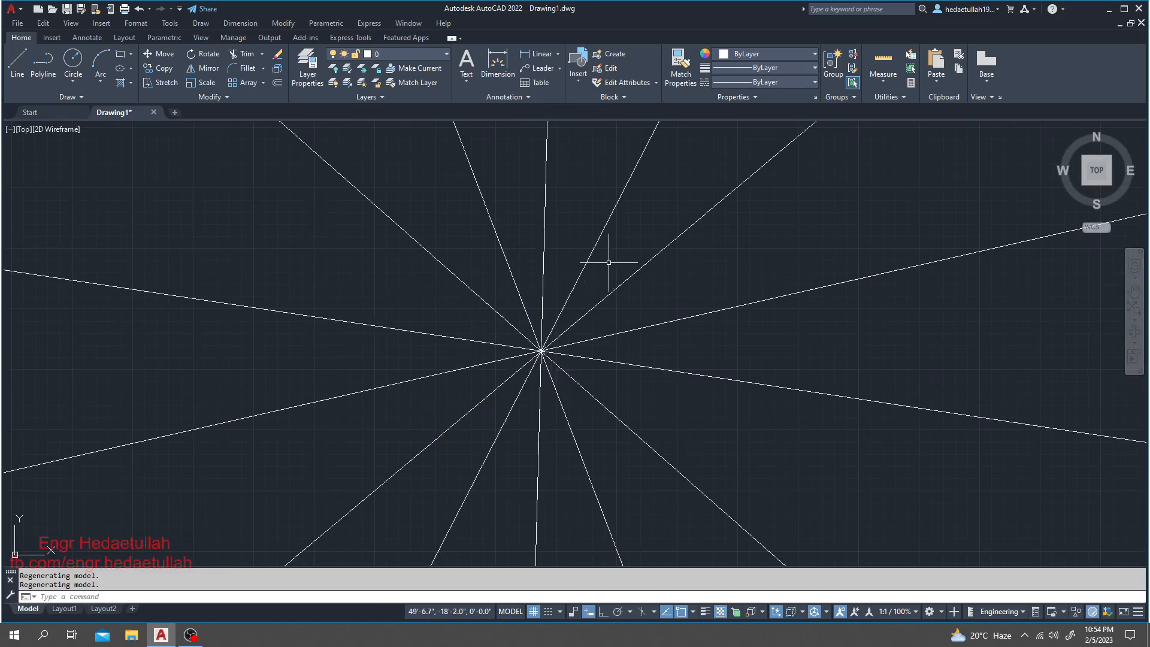
- Delete all seven construction lines radiating from the common point
mouse_move(578, 230)
mouse_down()
mouse_move(595, 442)
mouse_move(397, 380)
mouse_move(464, 258)
mouse_move(585, 236)
mouse_move(403, 335)
mouse_move(587, 467)
mouse_move(561, 257)
mouse_up()
key(space)
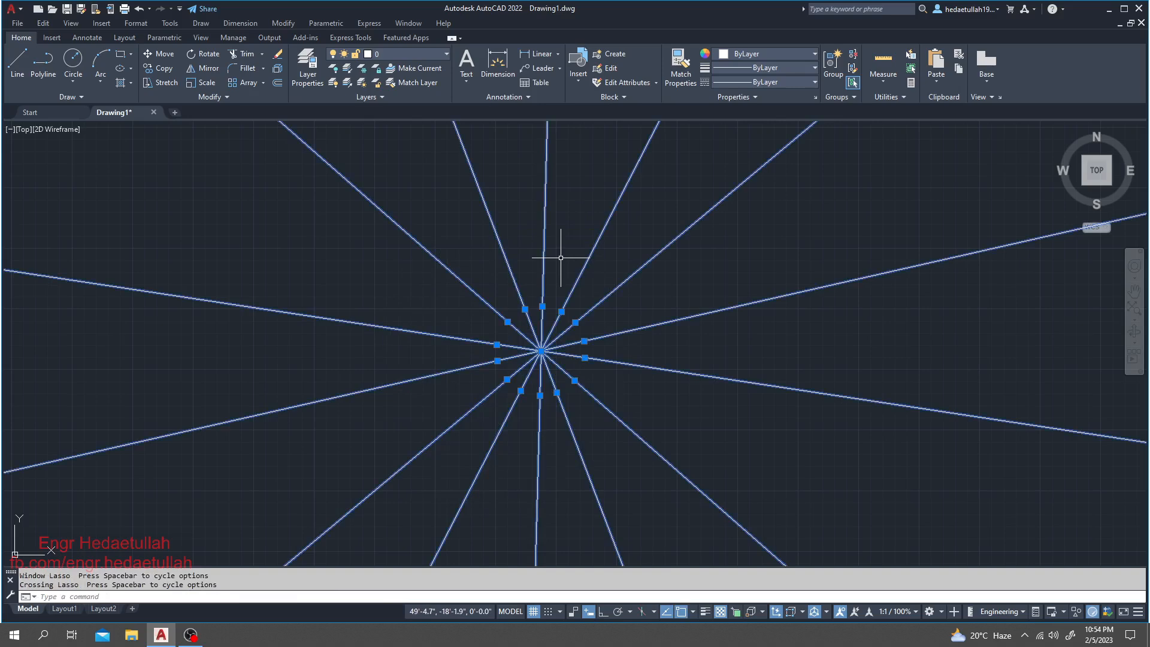
key(Delete)
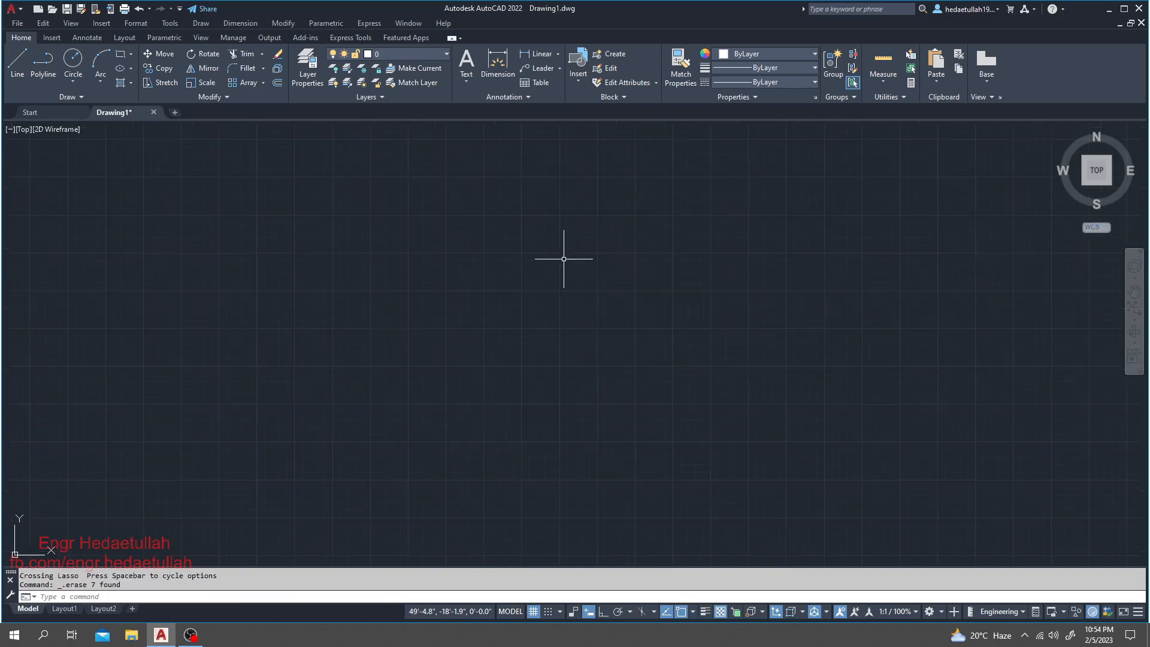
- Draw five construction lines at different angles through one common point in the empty area right of the triangle
scroll(566, 260, down, 4)
scroll(566, 261, up, 3)
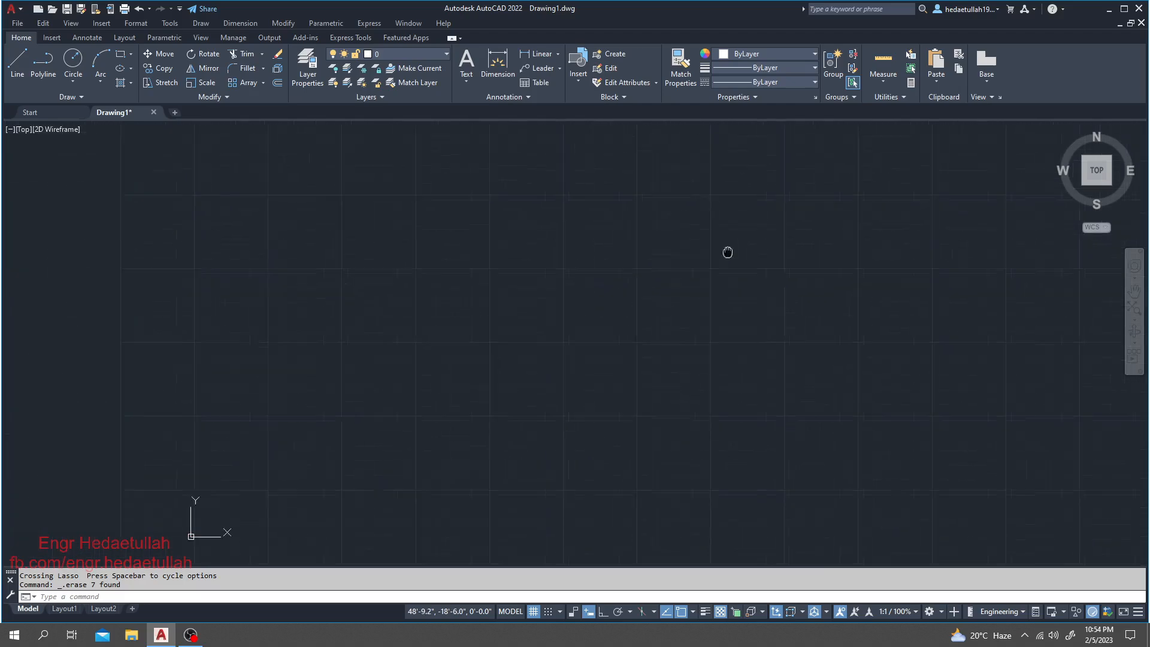
scroll(524, 290, down, 4)
mouse_move(524, 290)
middle_down()
mouse_move(559, 273)
mouse_move(524, 283)
middle_up()
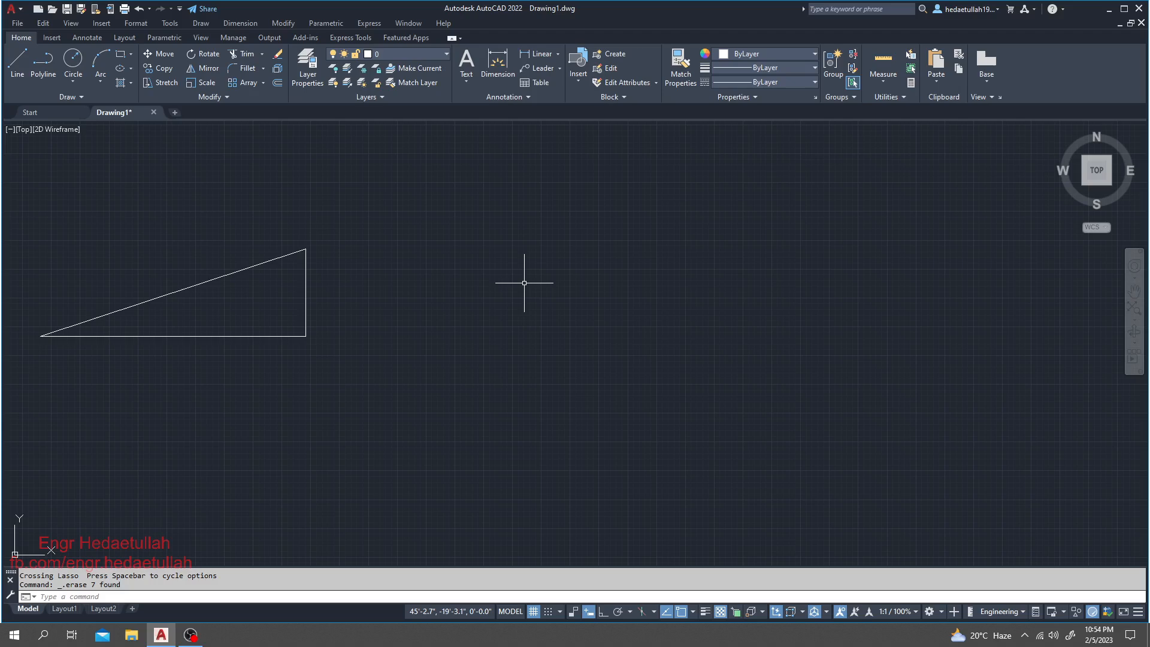
key(Escape)
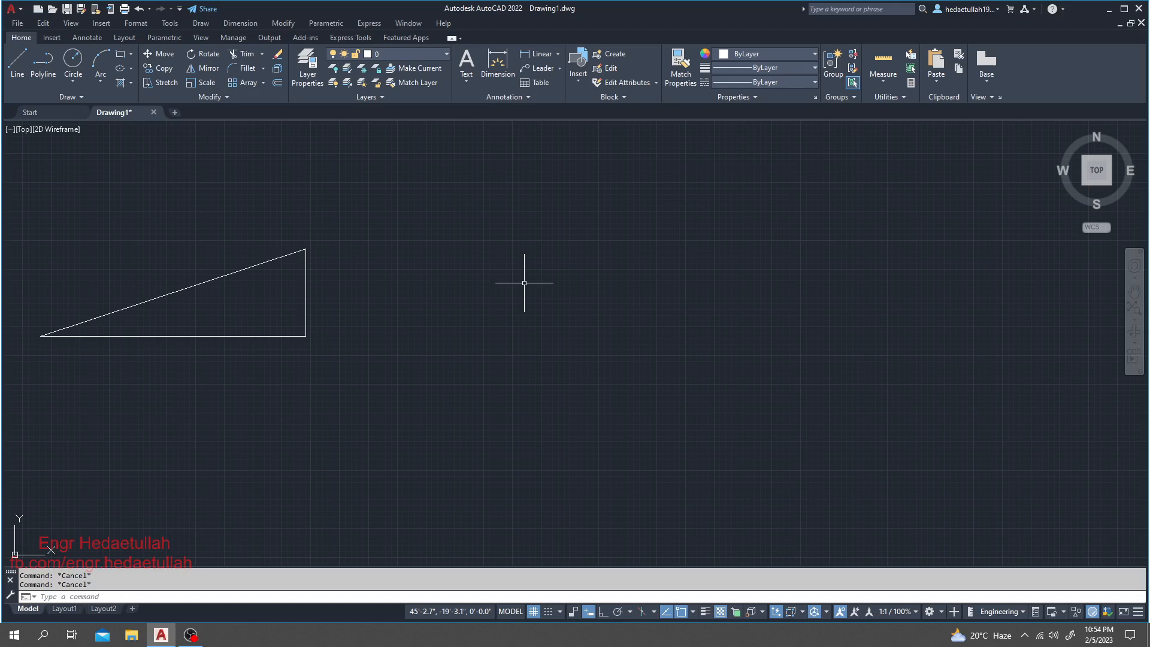
text(l)
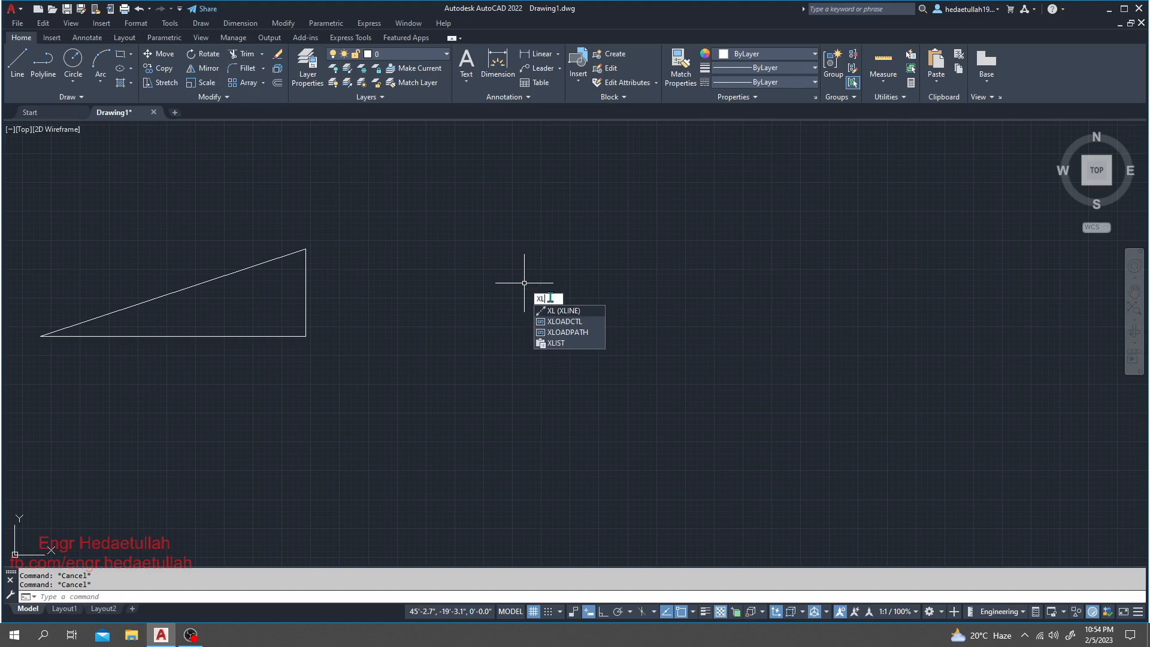
key(Return)
click(554, 339)
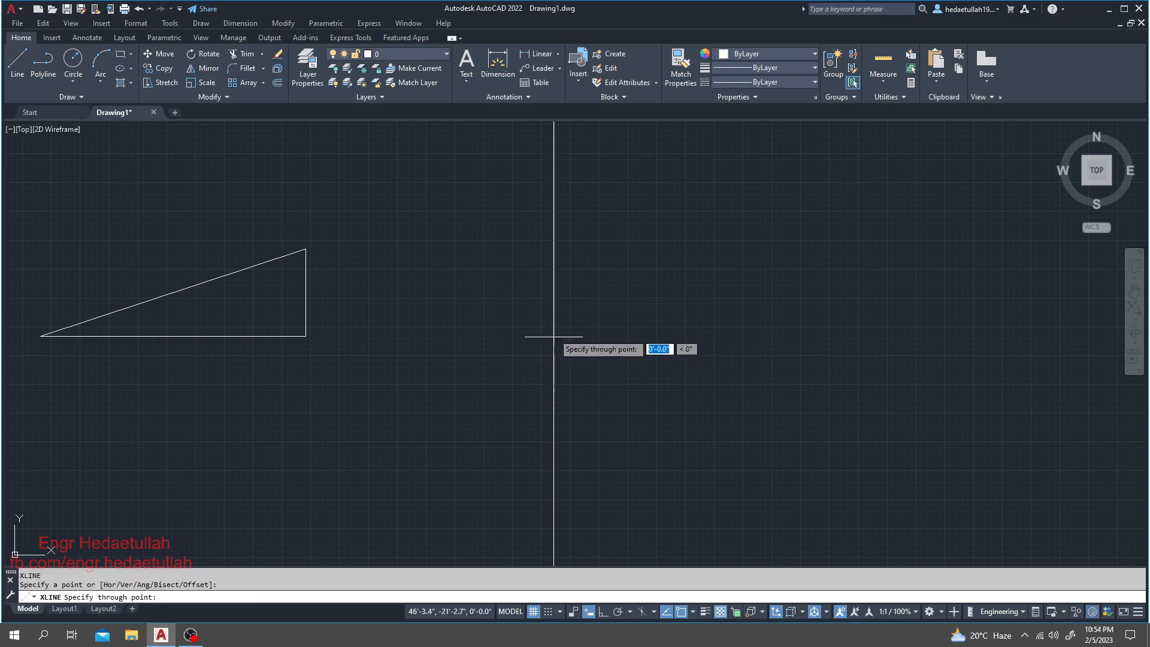
click(514, 202)
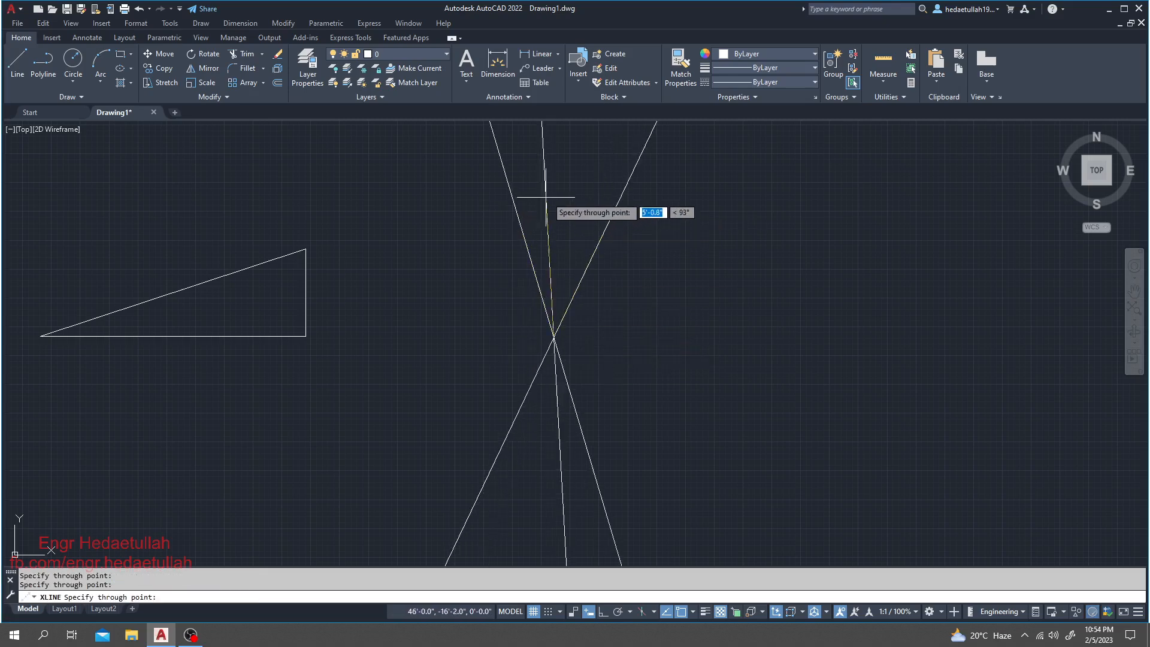
click(565, 190)
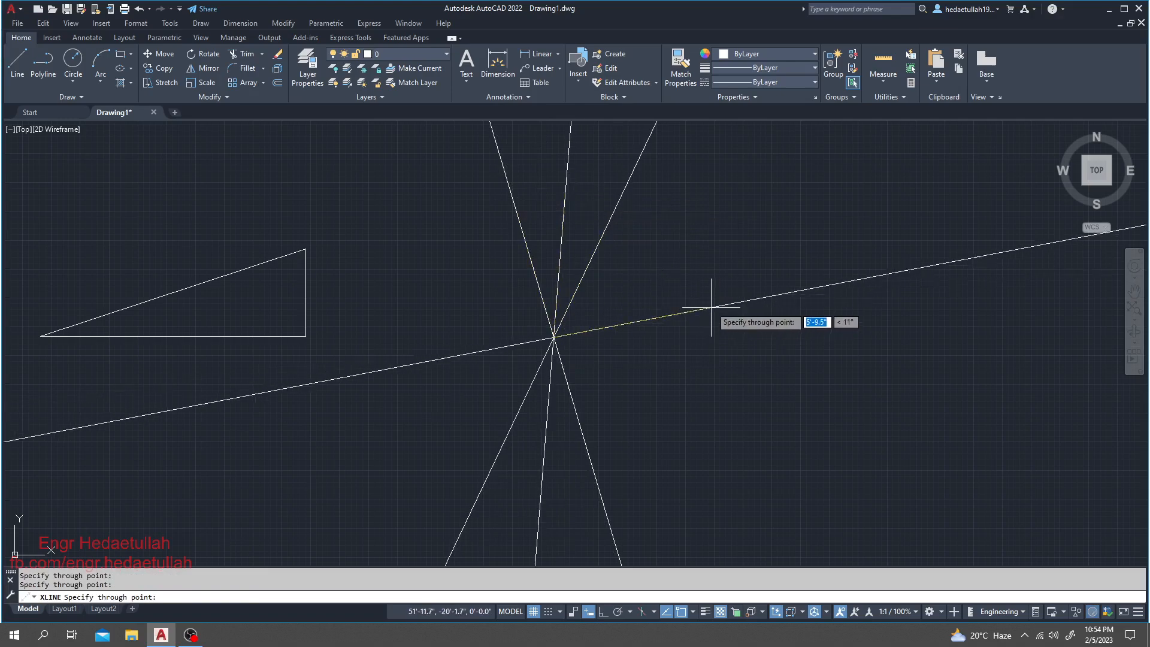
click(675, 230)
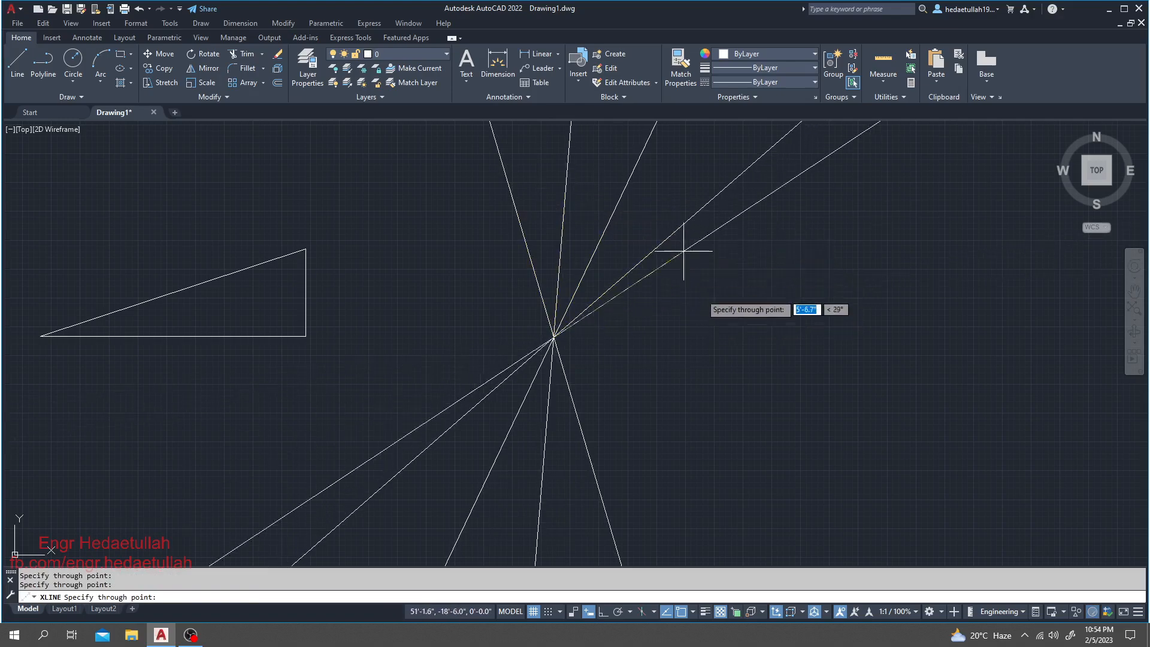
click(706, 310)
key(Escape)
- Delete all five construction lines that radiate from the common point
mouse_move(662, 329)
mouse_down()
mouse_move(411, 351)
mouse_move(589, 304)
mouse_up()
key(Delete)
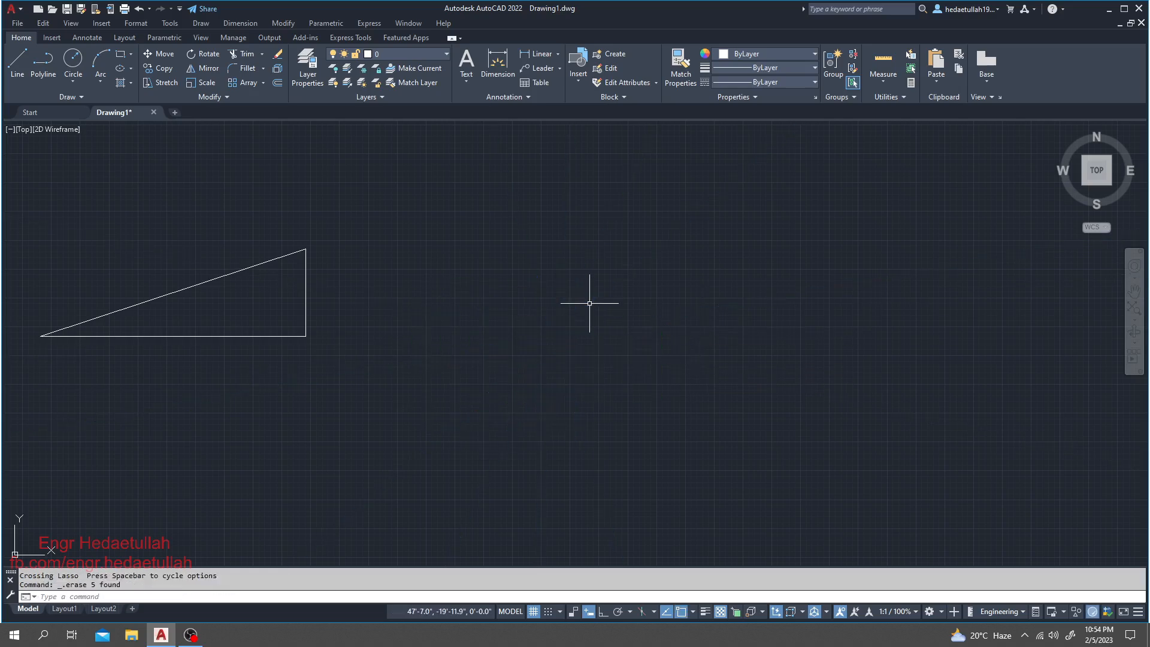
middle_drag(585, 310, 525, 320)
key(Escape)
key(Escape)
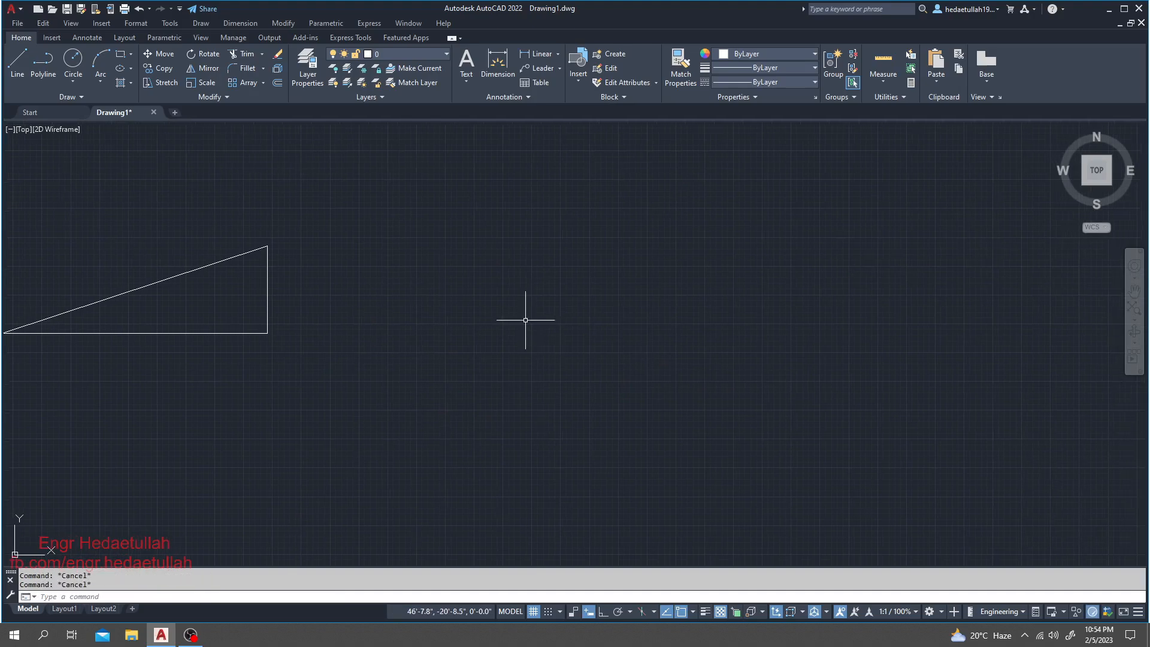
- Draw eleven horizontal construction lines at varied spacing below the triangle, using the Hor option of XLINE
middle_drag(534, 362, 539, 246)
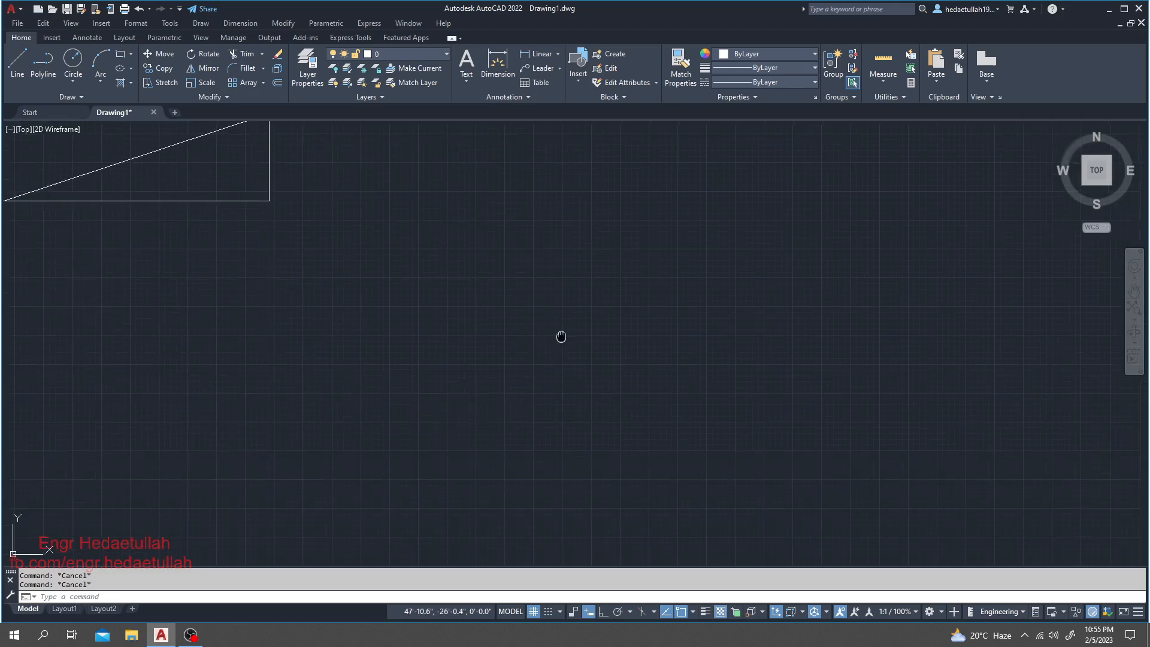
mouse_move(560, 336)
middle_down()
mouse_move(558, 326)
mouse_move(549, 365)
middle_up()
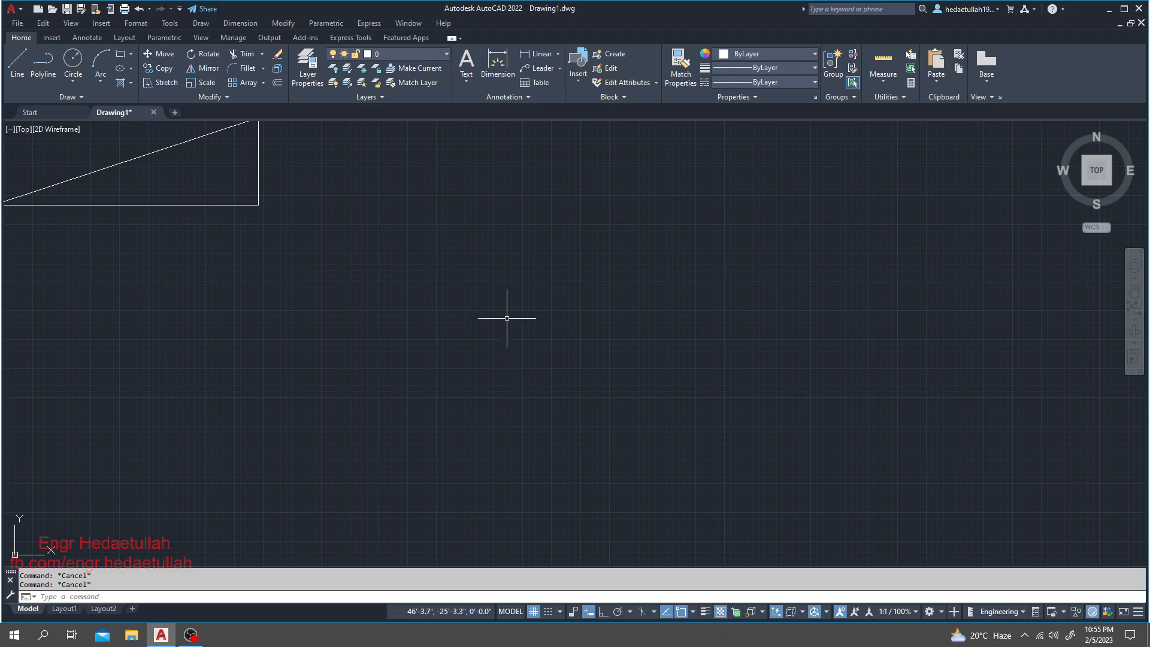
middle_drag(506, 318, 502, 317)
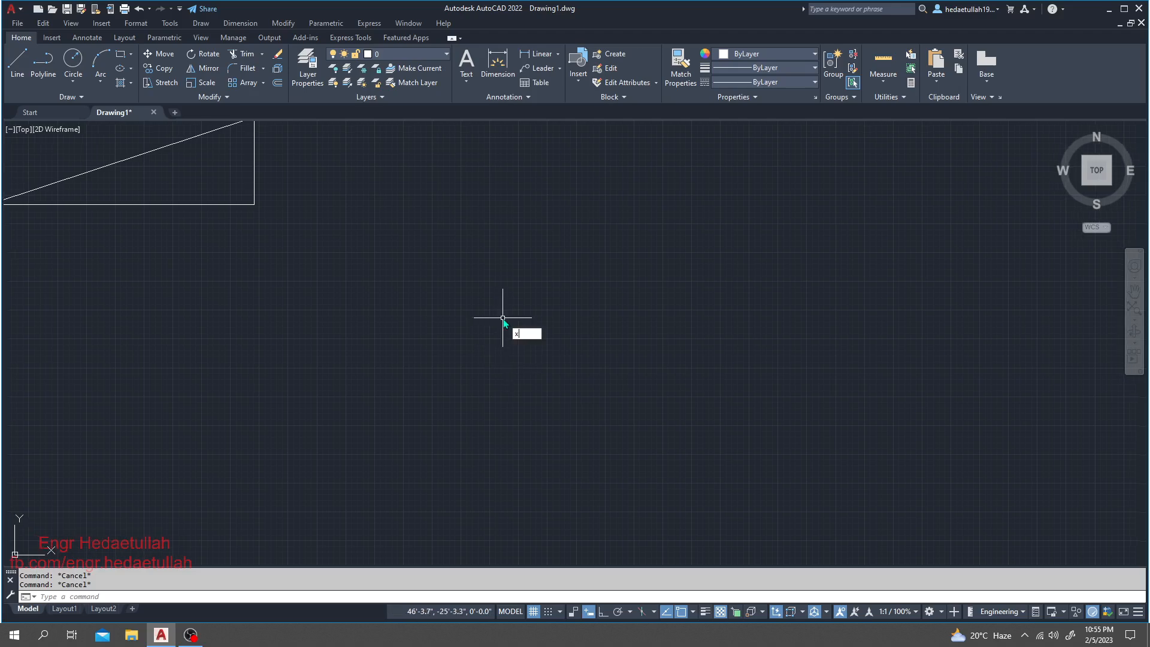
text(l)
key(Return)
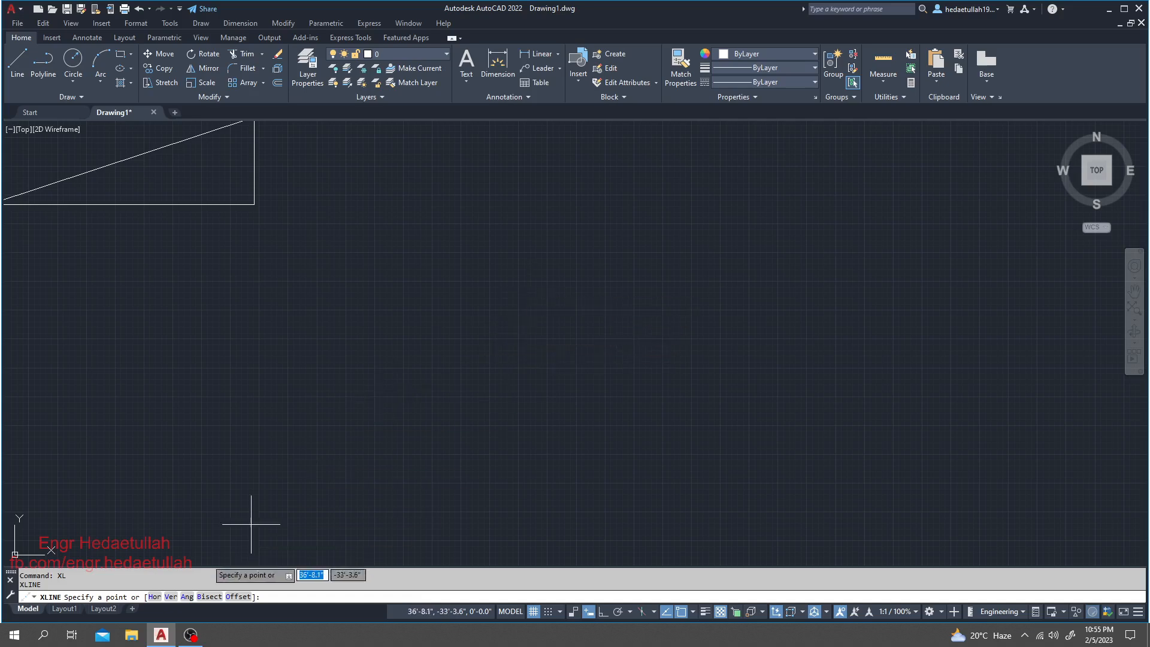
click(155, 596)
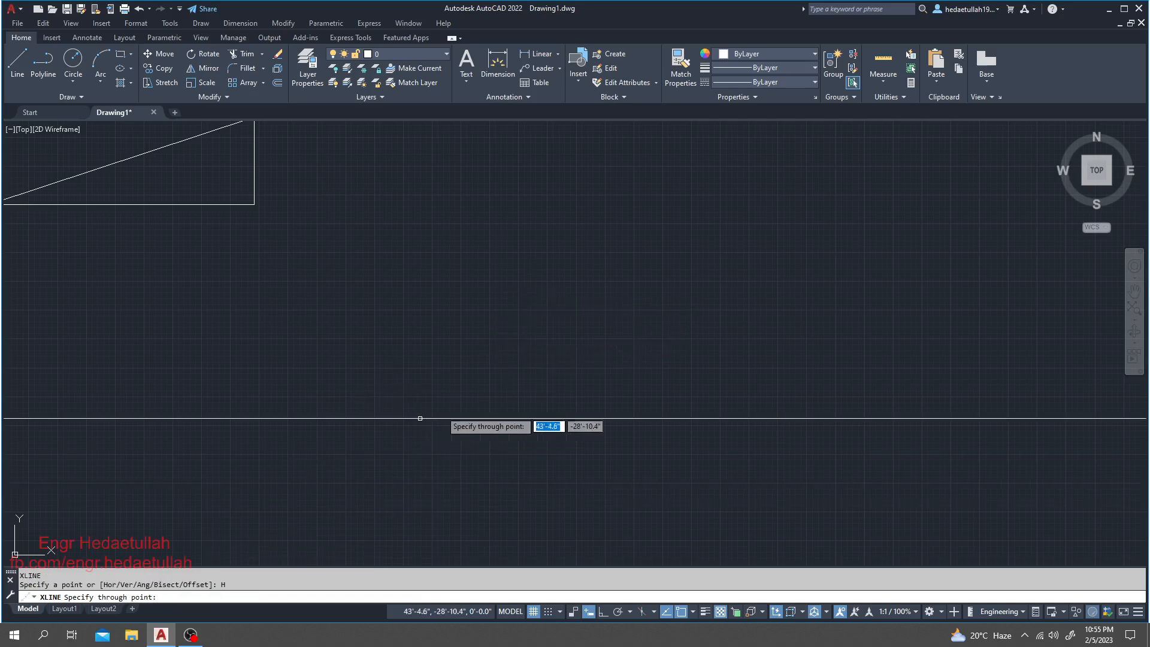
click(534, 336)
click(534, 362)
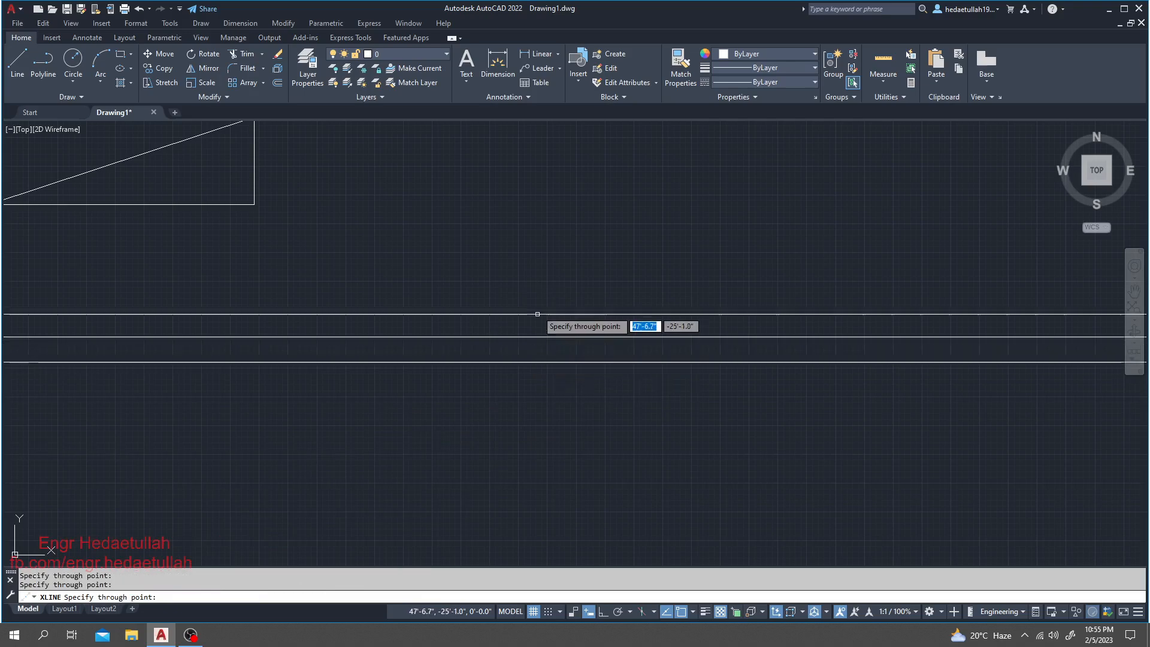
click(536, 310)
click(537, 280)
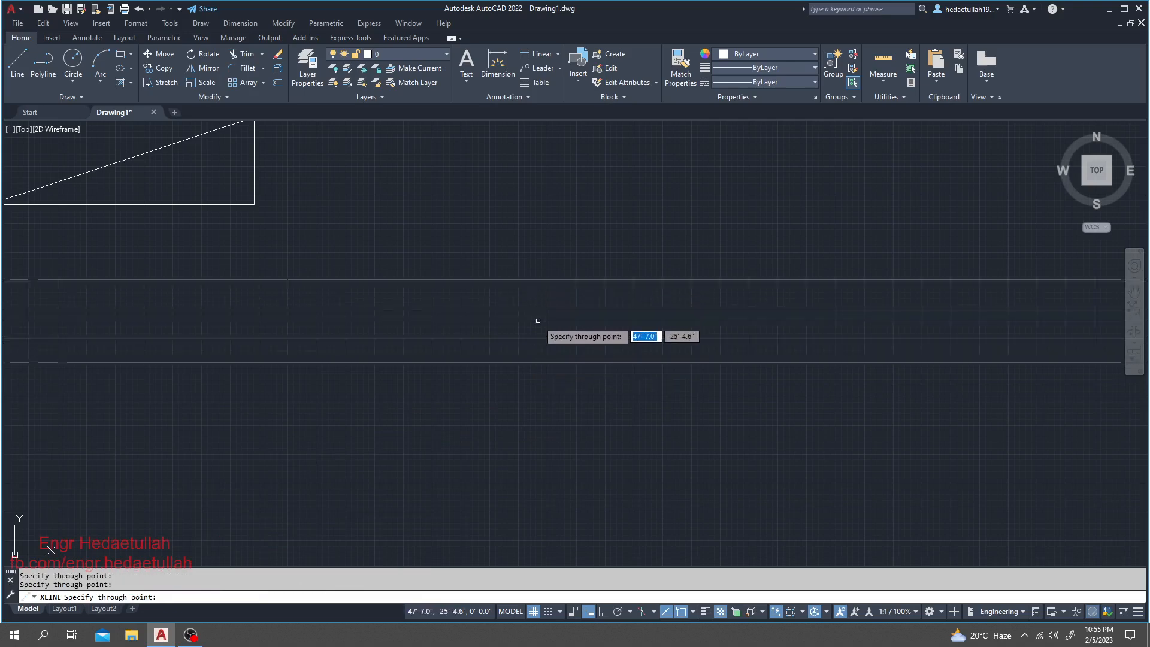
click(538, 320)
click(538, 349)
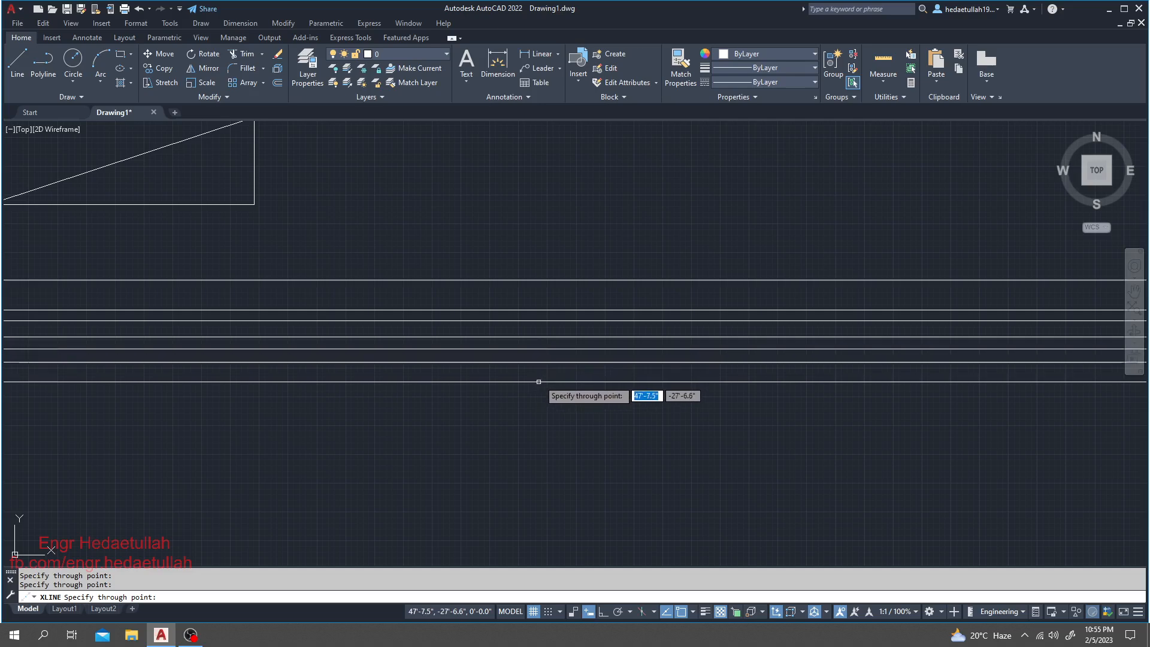
click(539, 379)
click(539, 402)
click(540, 422)
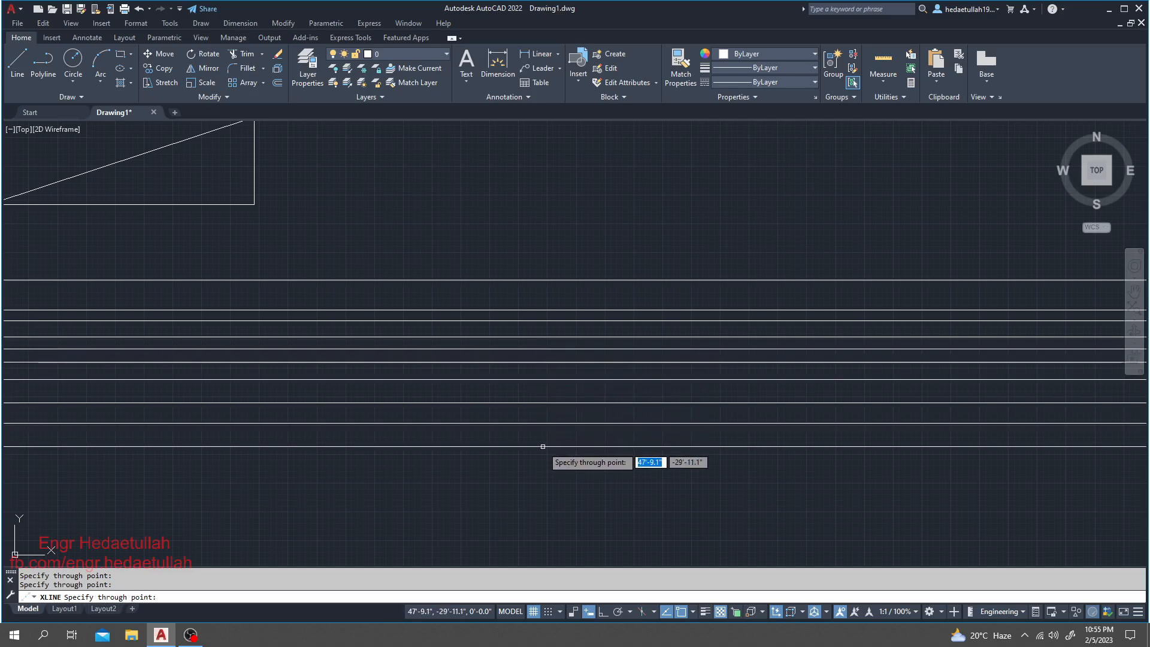
click(540, 446)
click(540, 468)
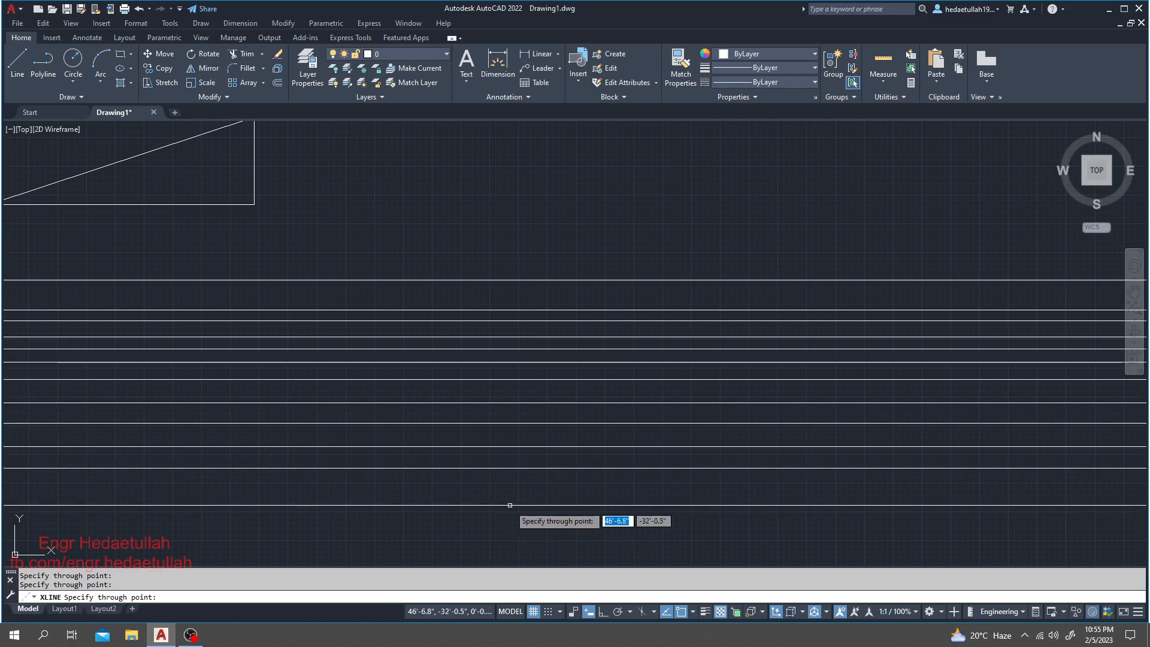
key(Return)
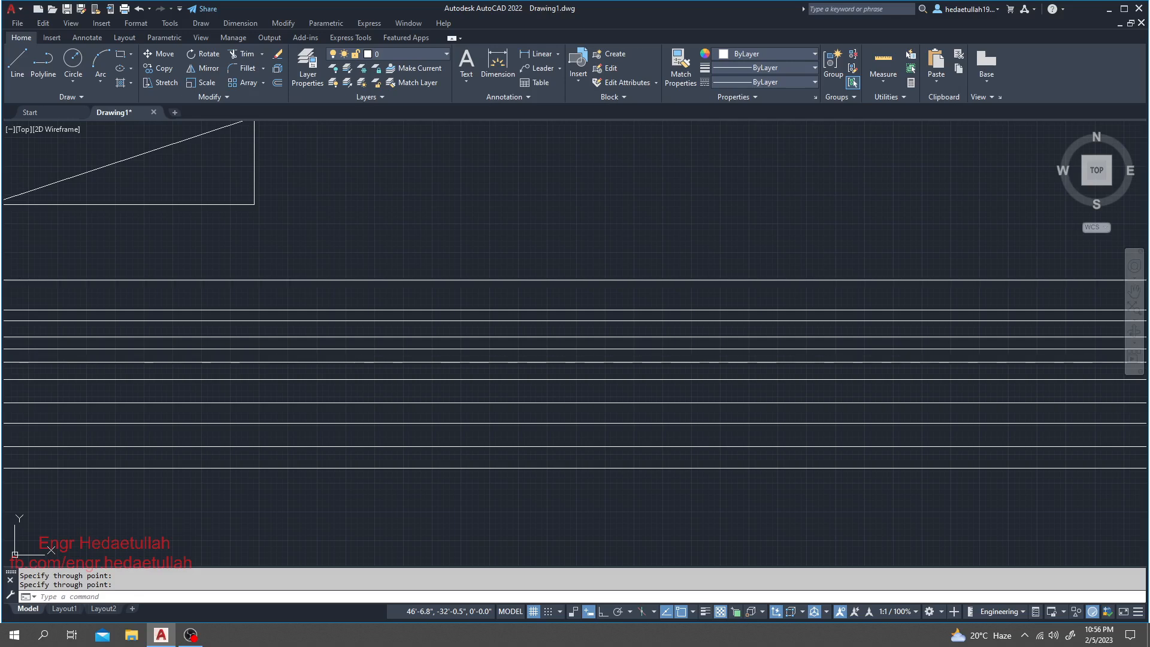
- Draw twelve vertical construction lines at varied spacing right of the triangle, crossing the horizontal ones, with the XLINE Ver option
key(Return)
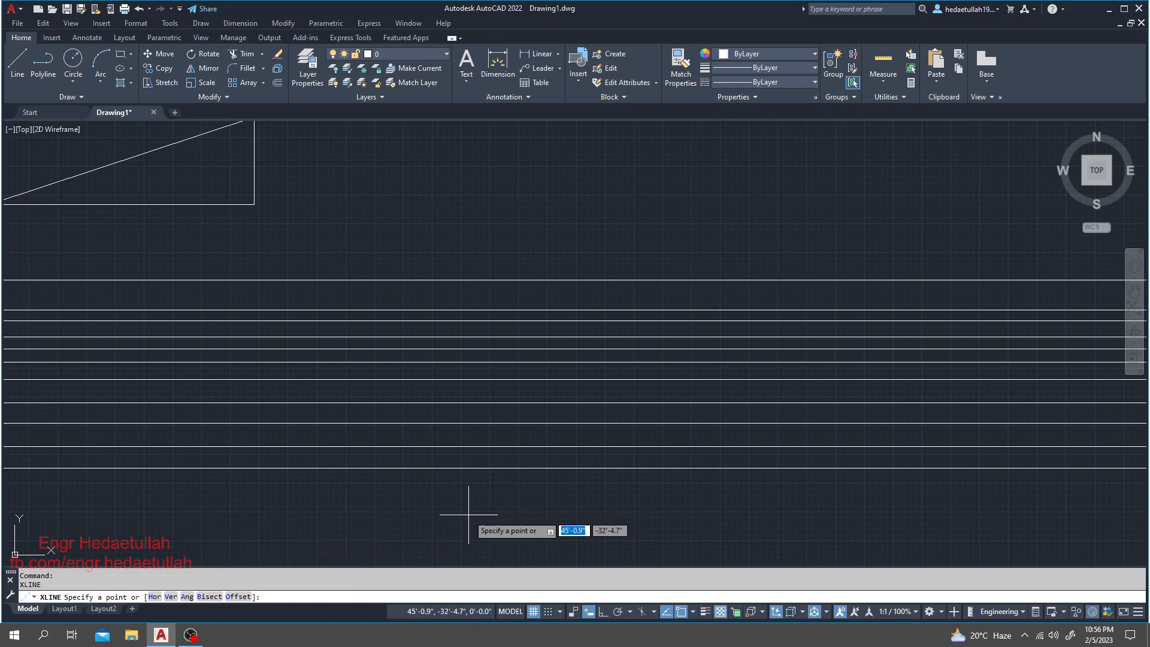
click(171, 598)
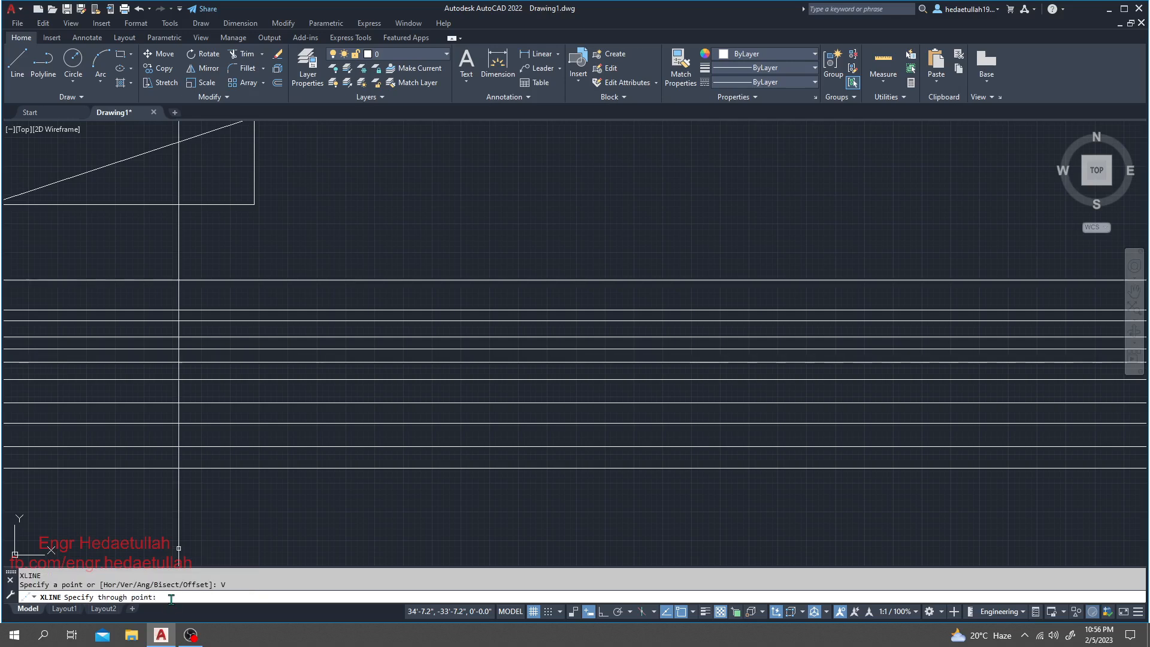
click(525, 504)
click(546, 504)
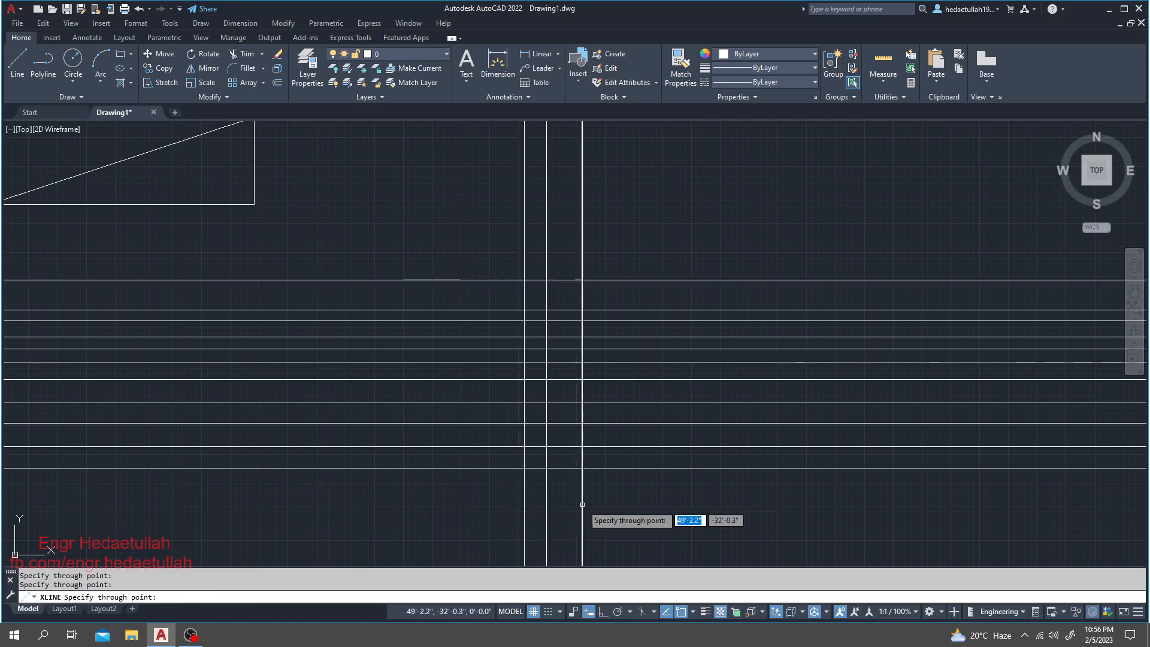
click(582, 503)
click(622, 503)
click(680, 503)
click(764, 501)
click(831, 502)
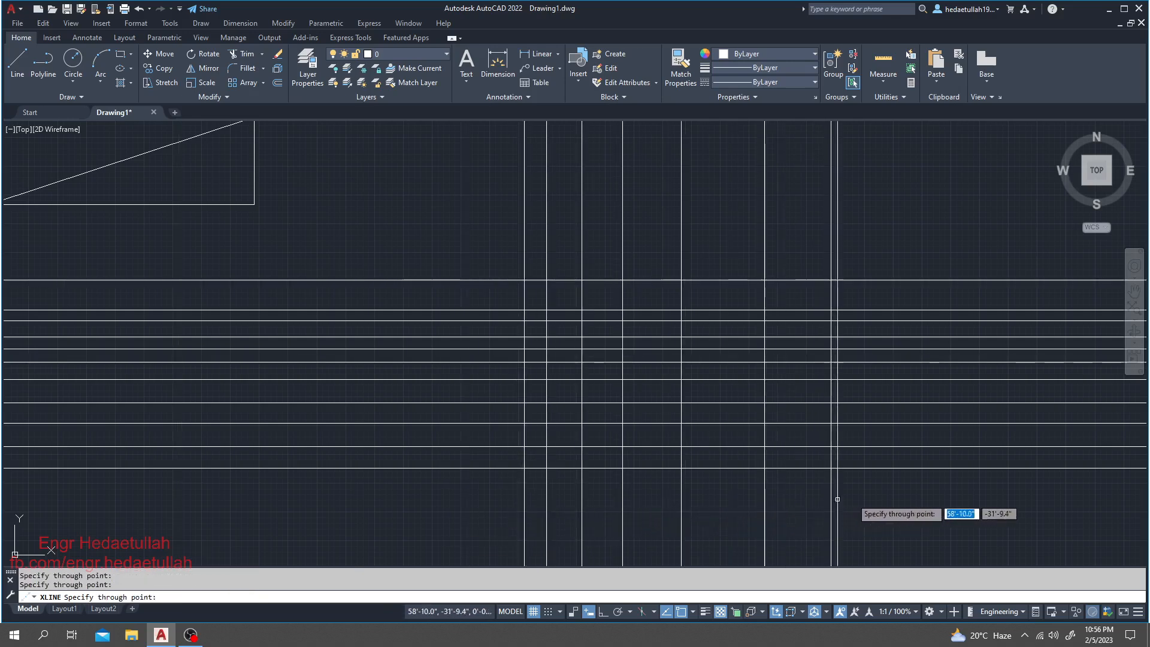
click(891, 501)
click(797, 504)
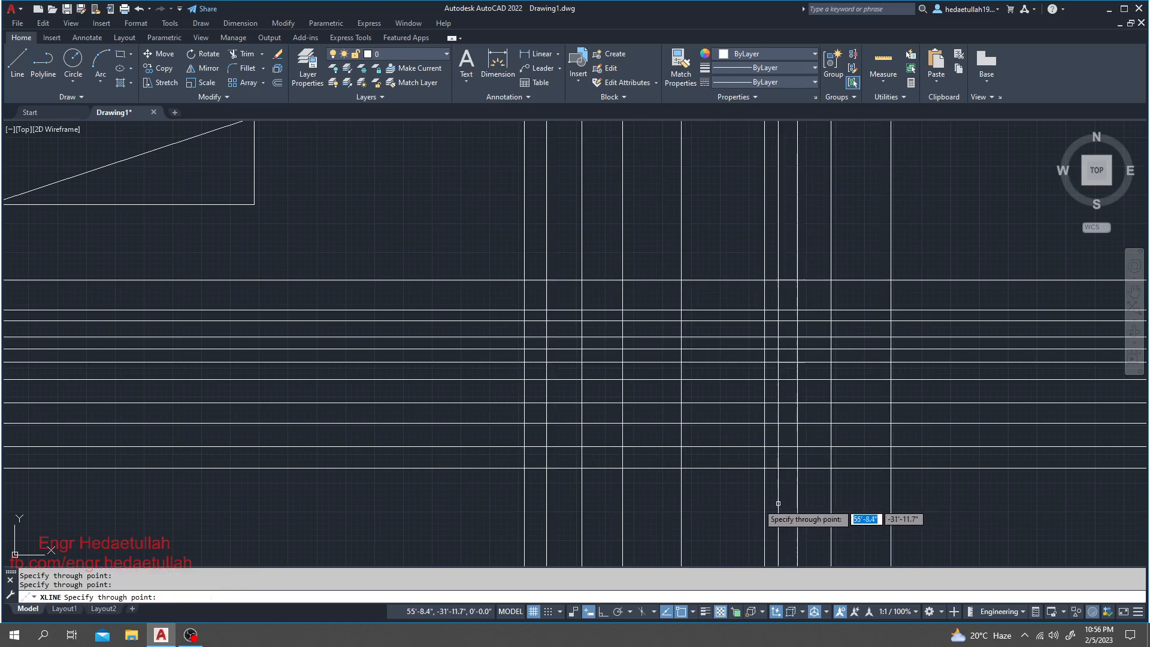
click(712, 504)
click(733, 504)
click(645, 503)
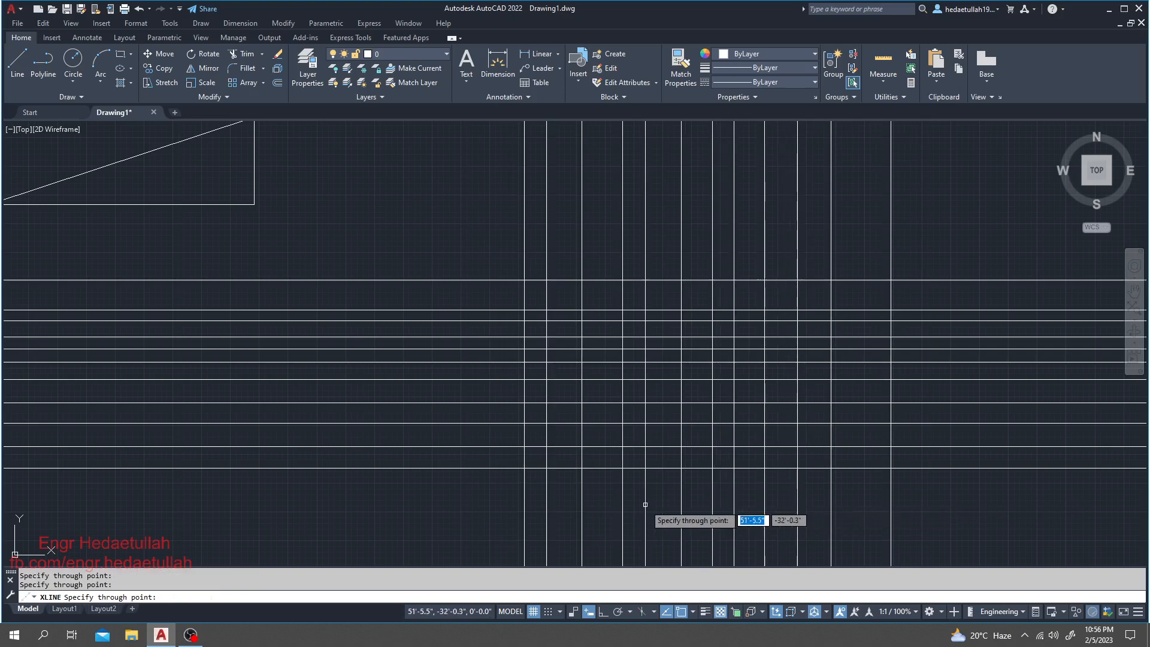
key(Escape)
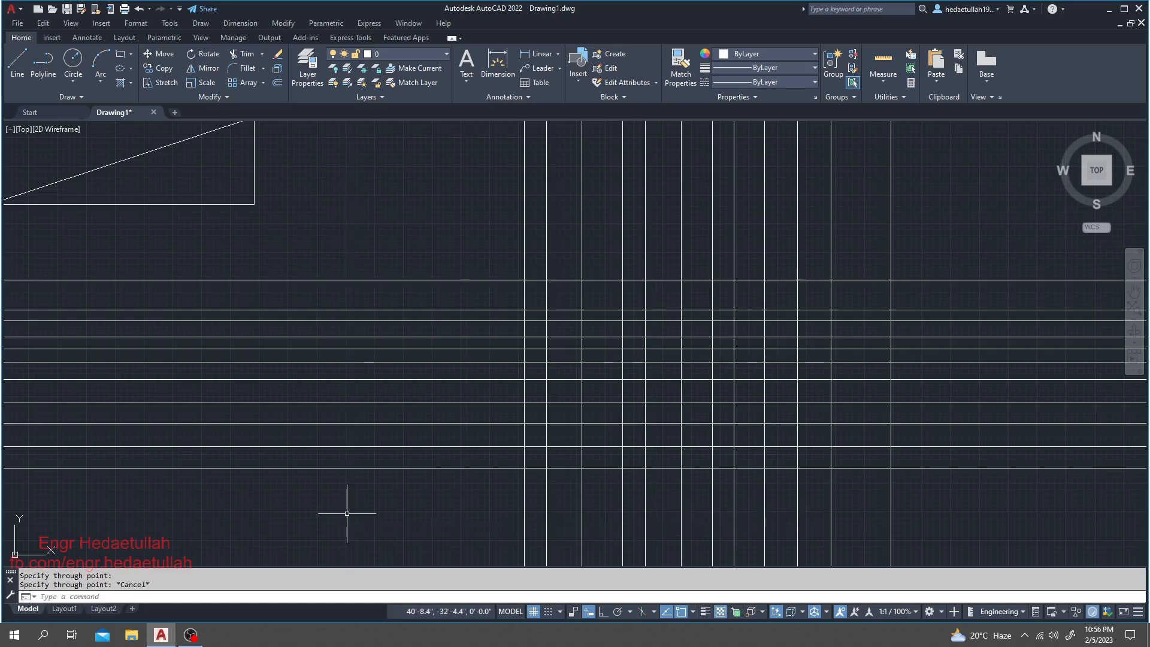
- Draw thirteen parallel slanted construction lines across the grid with the XLINE Ang option, defining their steep upward-right angle by two picked points
key(Return)
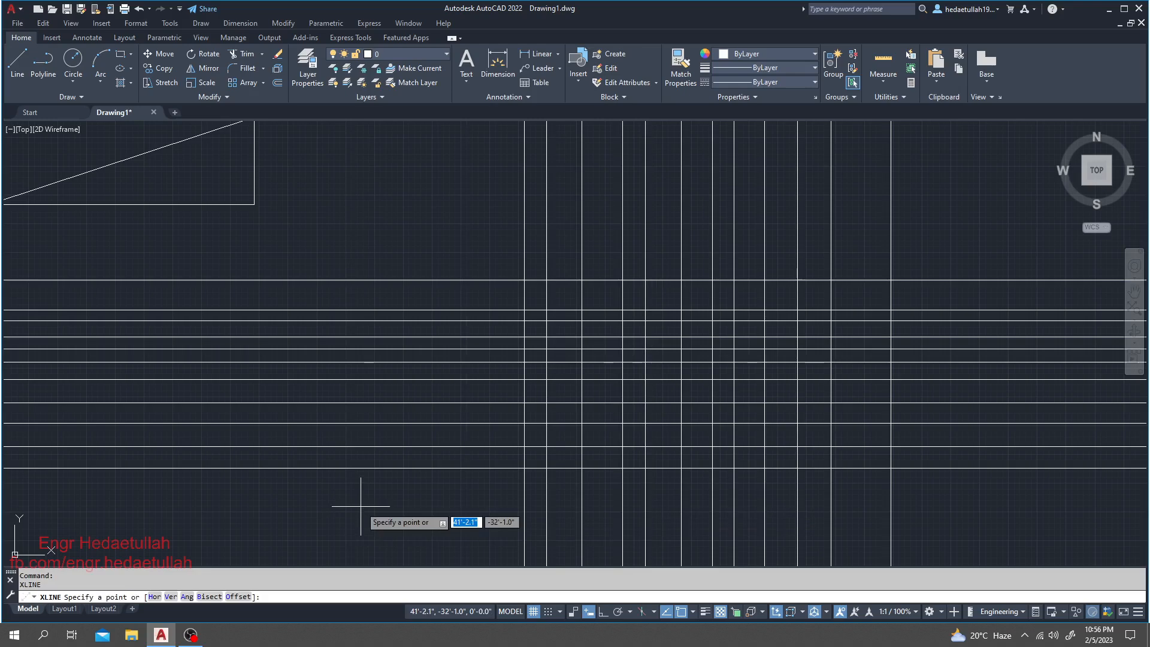
click(187, 597)
click(331, 515)
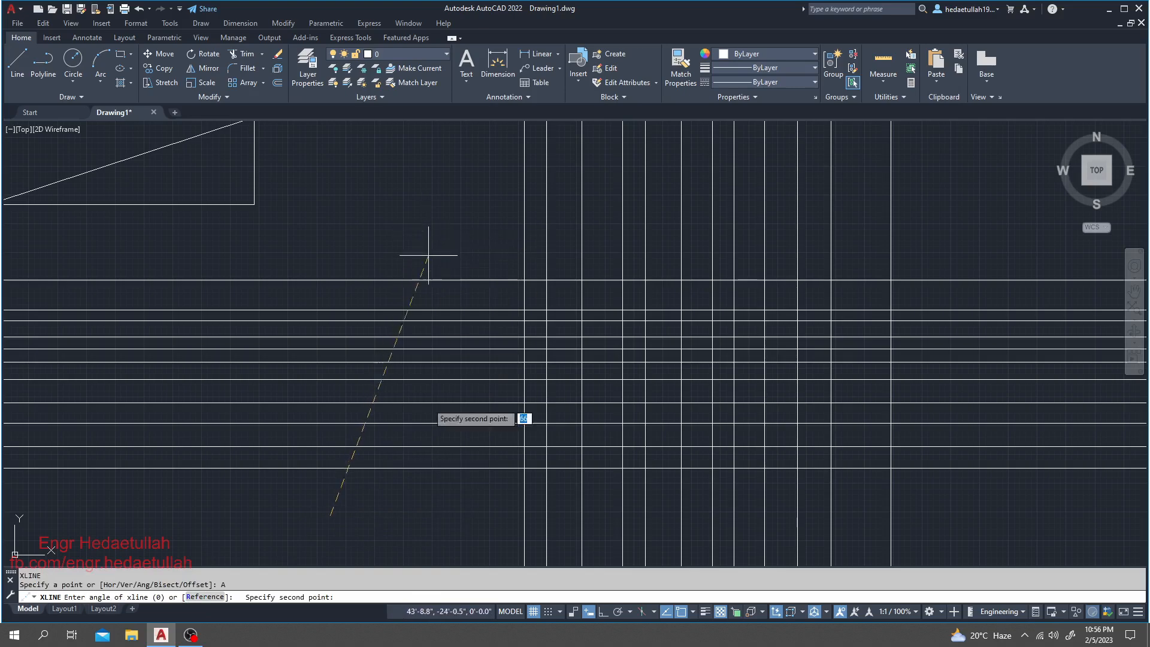
click(411, 232)
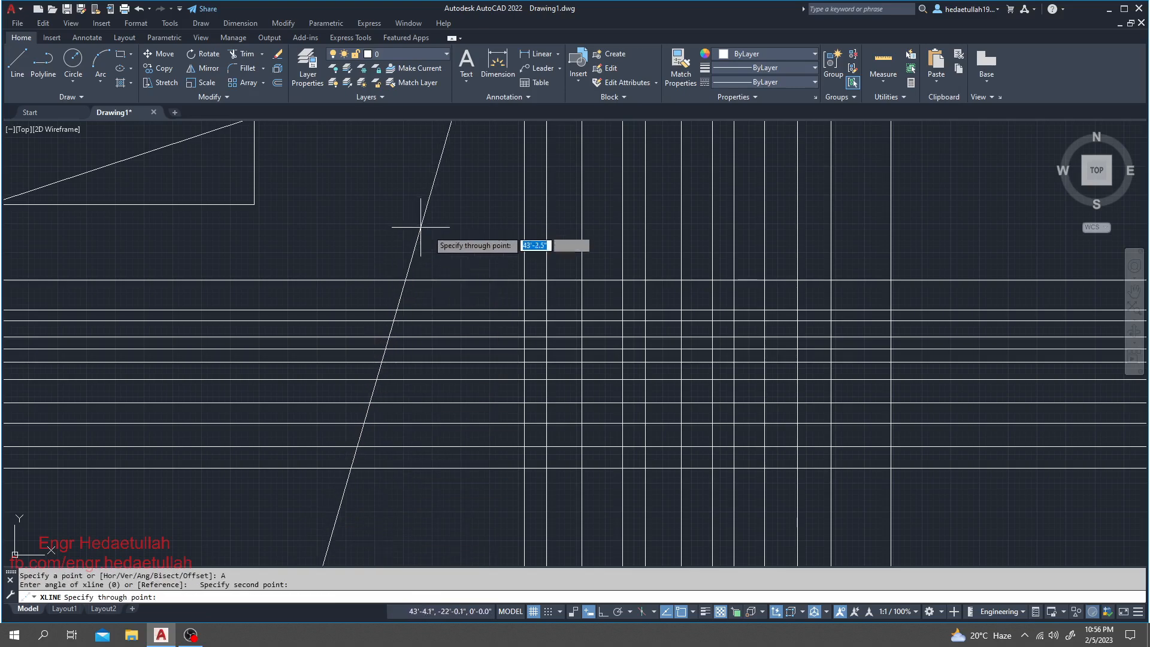
click(401, 211)
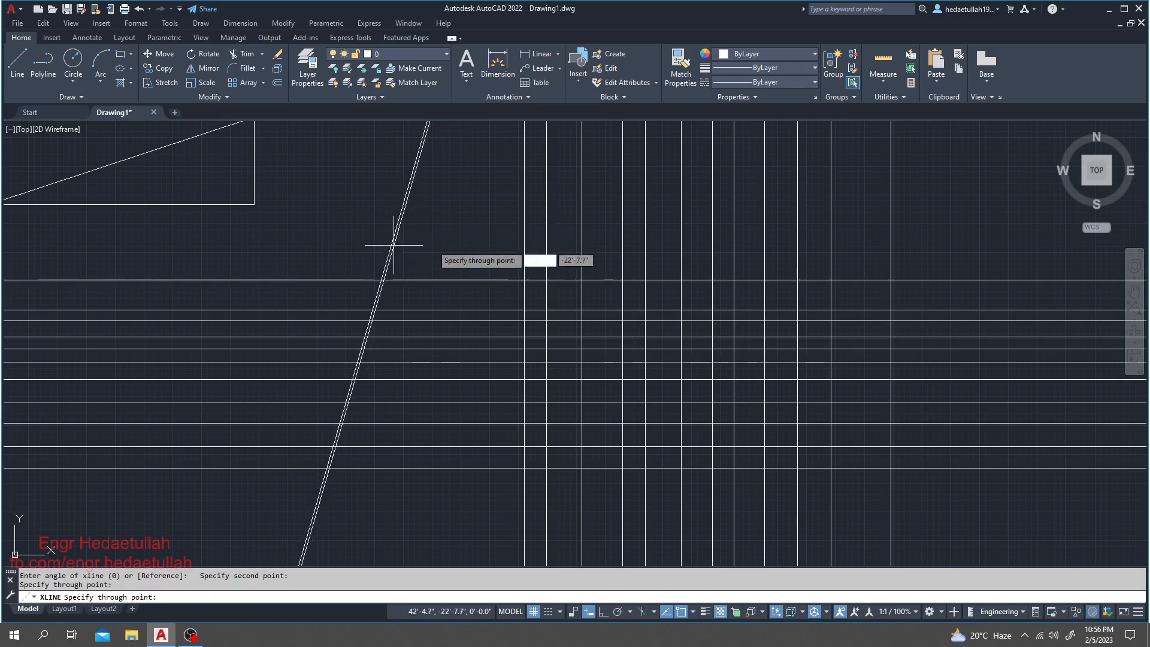
click(456, 232)
click(502, 237)
middle_drag(486, 244, 214, 242)
click(290, 244)
click(364, 250)
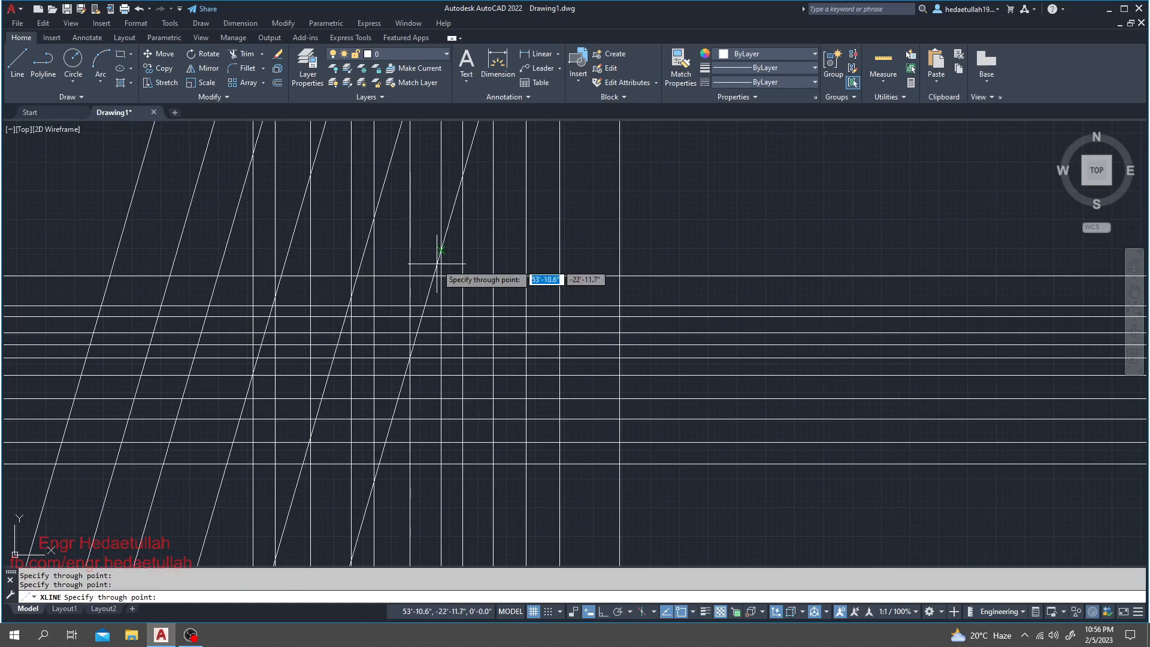
click(437, 261)
click(510, 261)
click(671, 264)
click(750, 225)
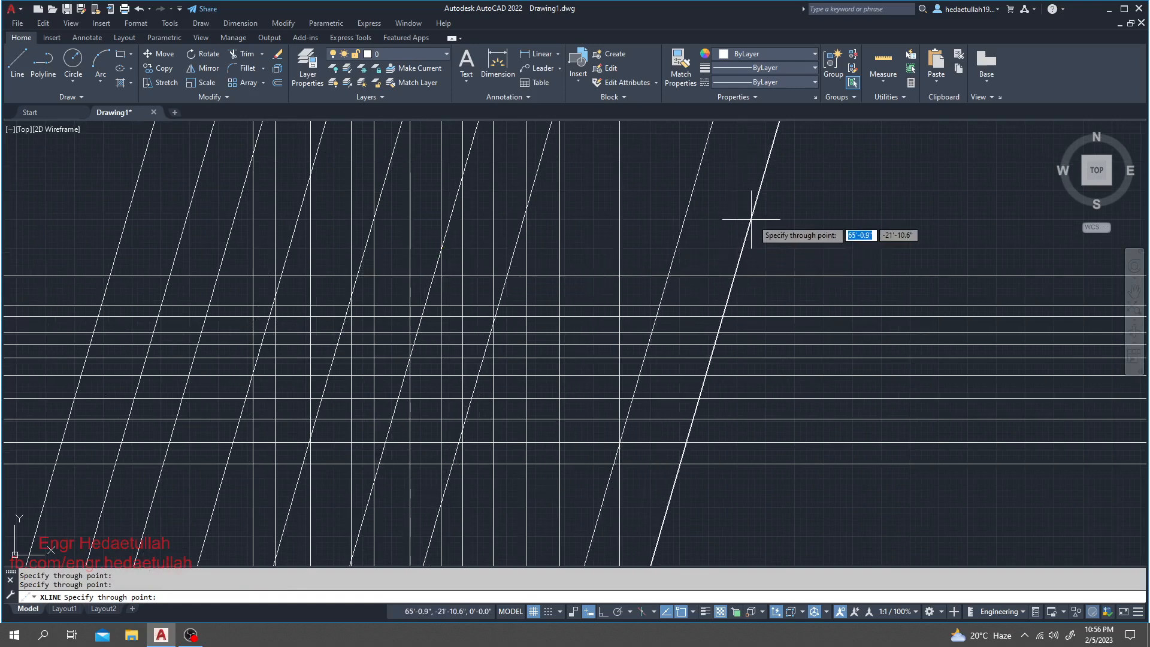
click(808, 227)
click(852, 230)
click(890, 237)
click(921, 240)
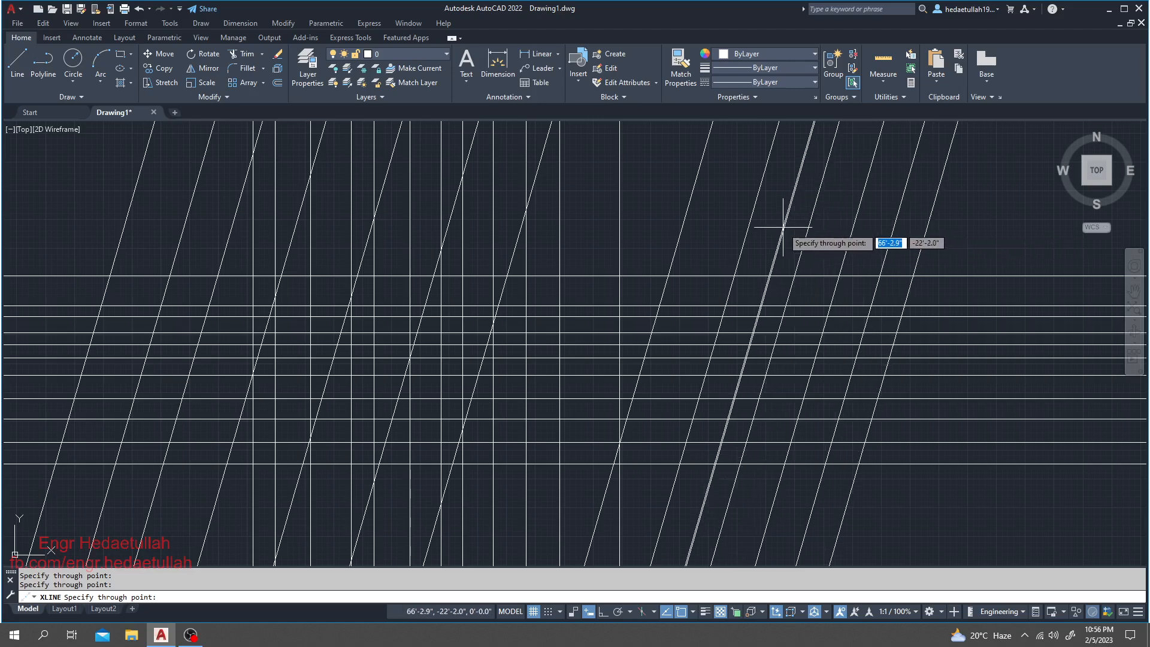
- End the XLINE command and examine how far the horizontal, vertical and slanted construction lines extend, from close up and from afar
scroll(785, 232, down, 5)
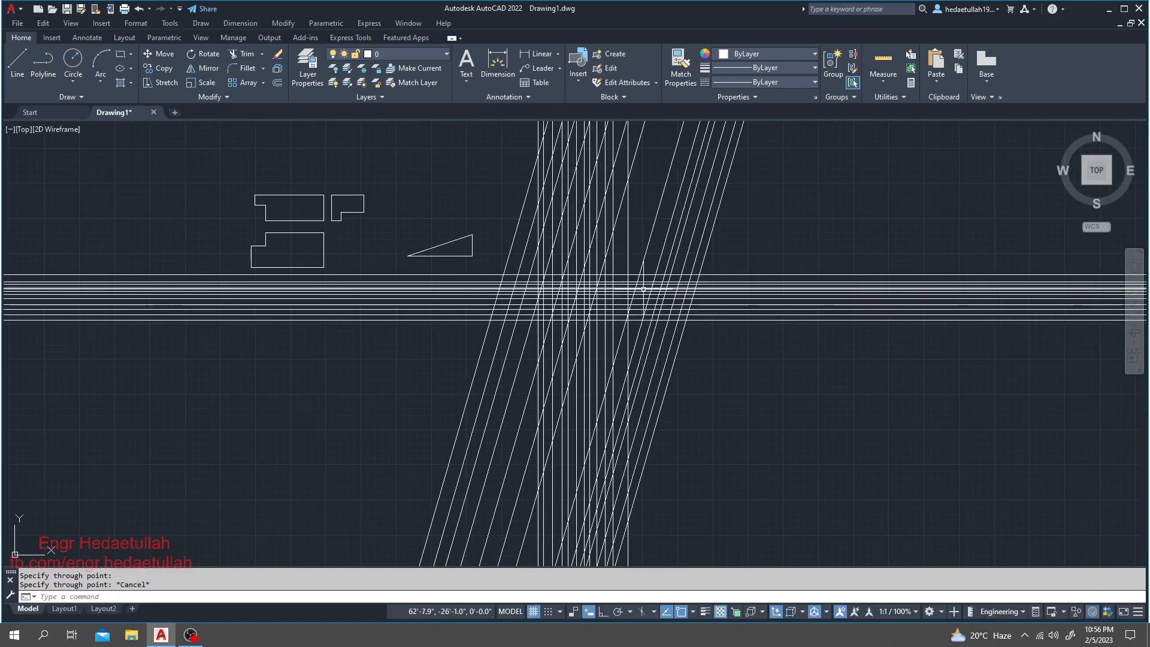
key(Escape)
scroll(635, 290, up, 10)
scroll(636, 292, down, 6)
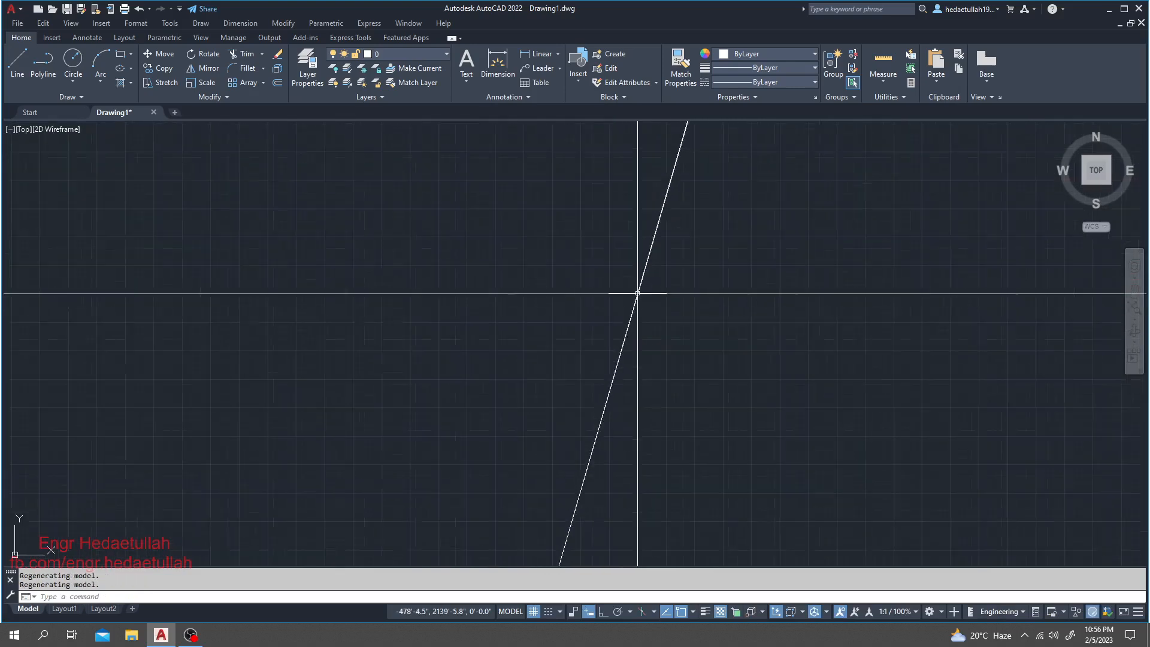
scroll(636, 302, up, 3)
scroll(632, 265, up, 5)
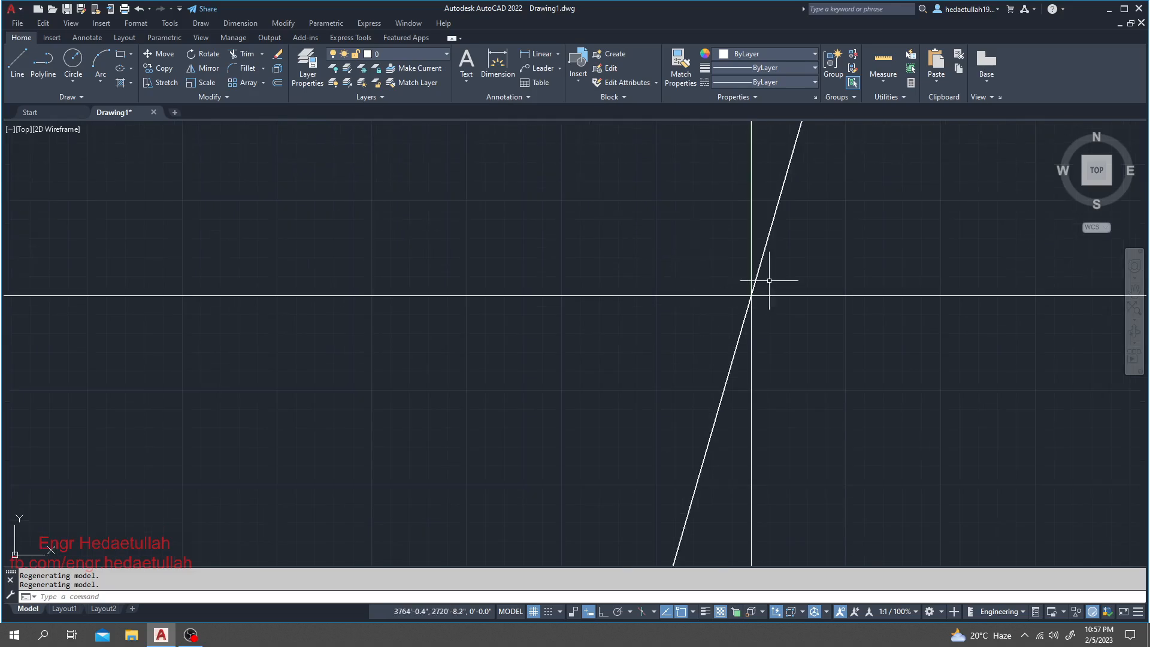
scroll(768, 280, down, 10)
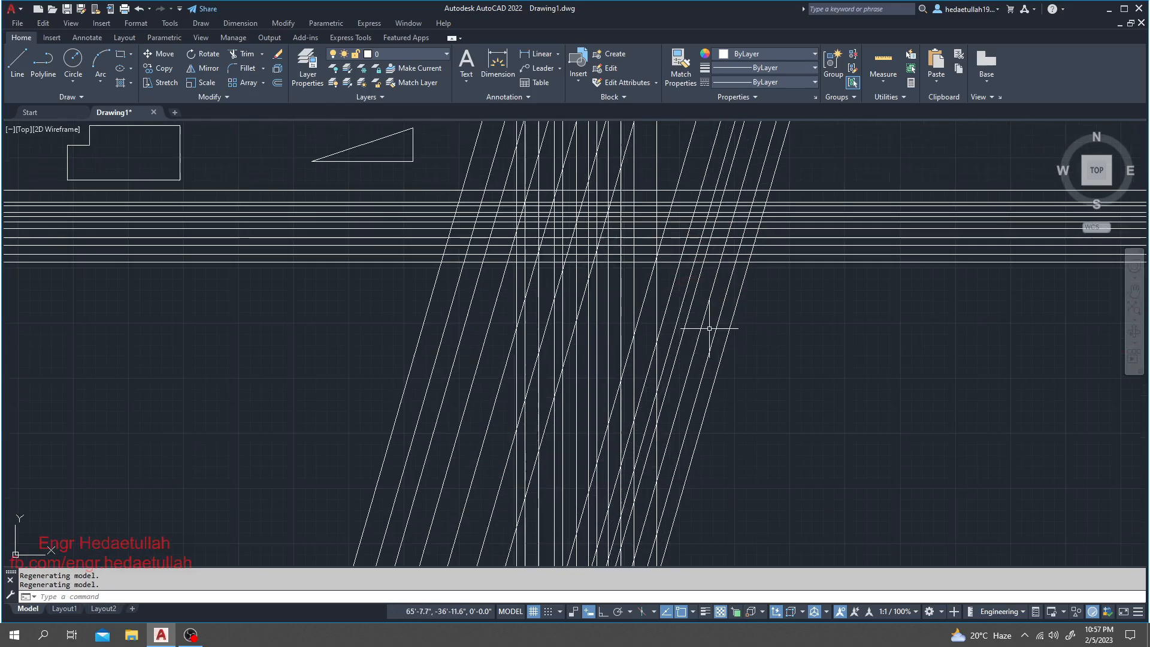
scroll(622, 269, down, 5)
scroll(598, 341, up, 3)
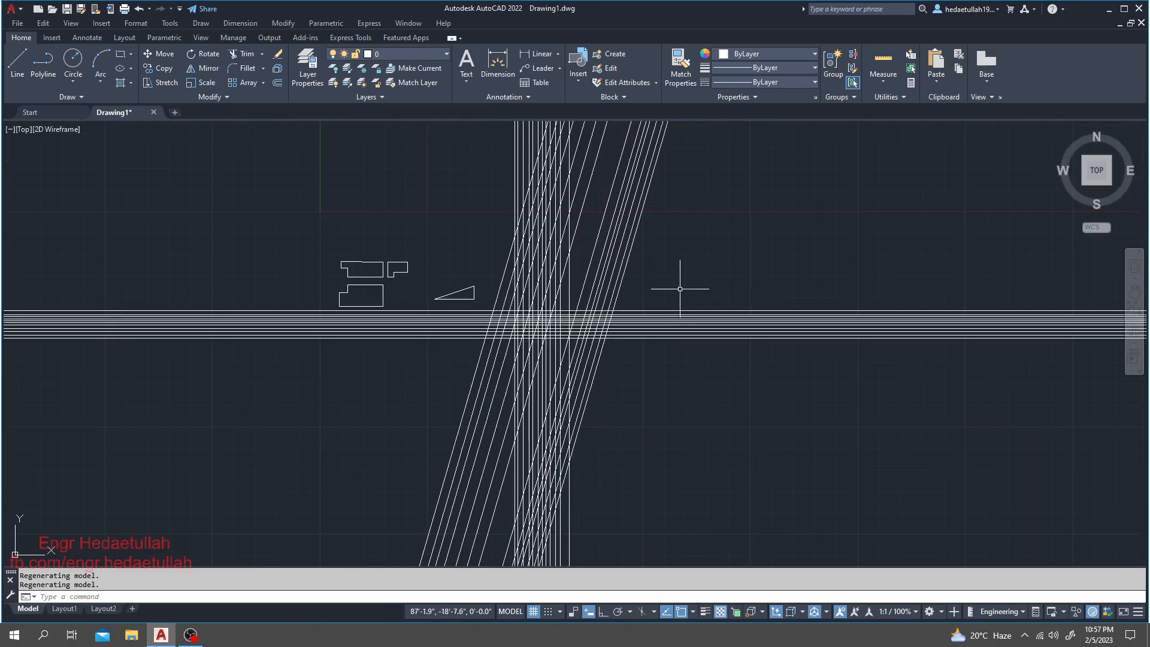
- Delete all the horizontal, vertical and slanted construction lines with a crossing lasso selection, keeping the triangle and the other closed outlines
mouse_move(680, 278)
mouse_down()
mouse_move(652, 363)
mouse_move(515, 464)
mouse_move(439, 369)
mouse_move(493, 253)
mouse_move(487, 260)
mouse_up()
key(Delete)
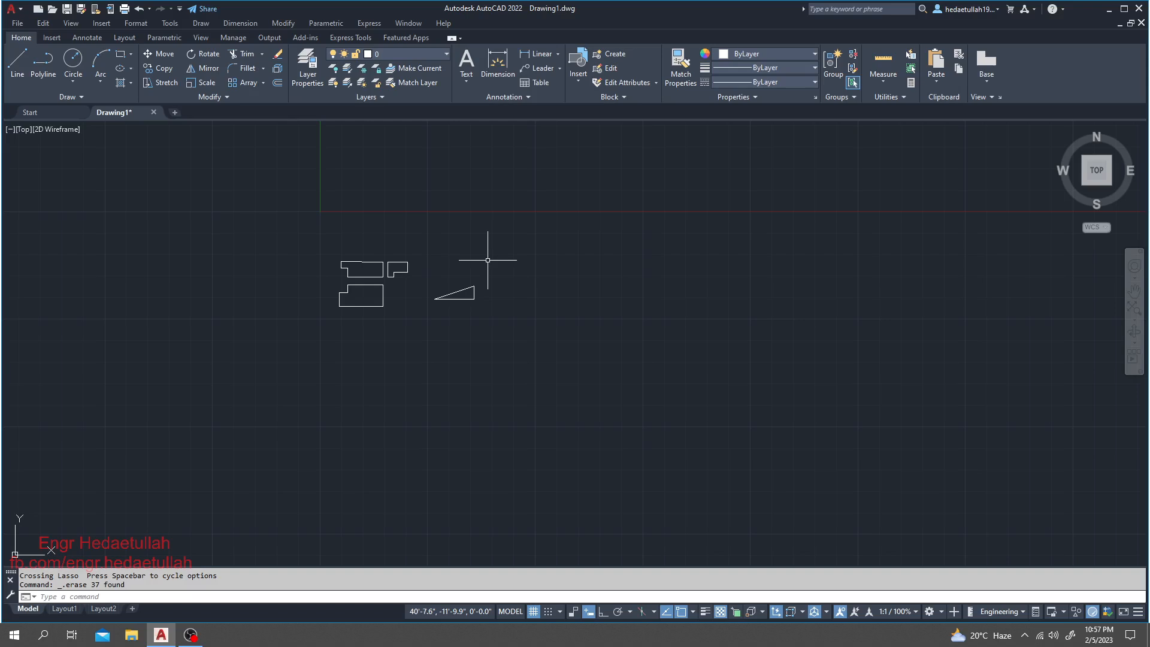
mouse_move(507, 283)
middle_down()
mouse_move(415, 287)
mouse_move(360, 306)
middle_up()
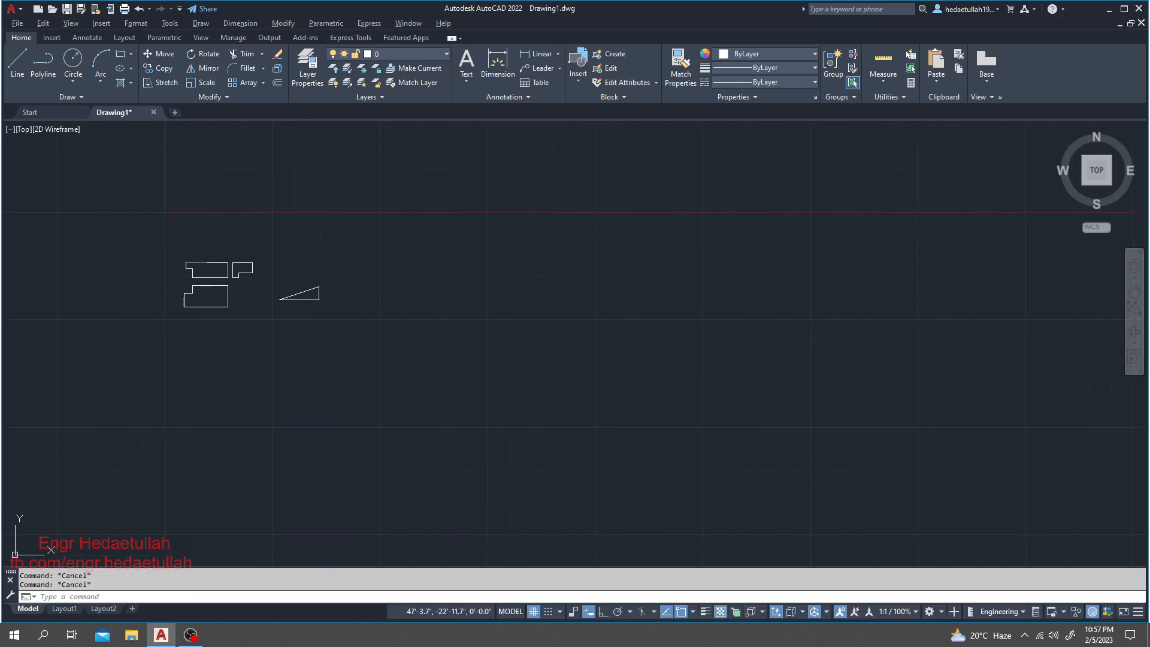